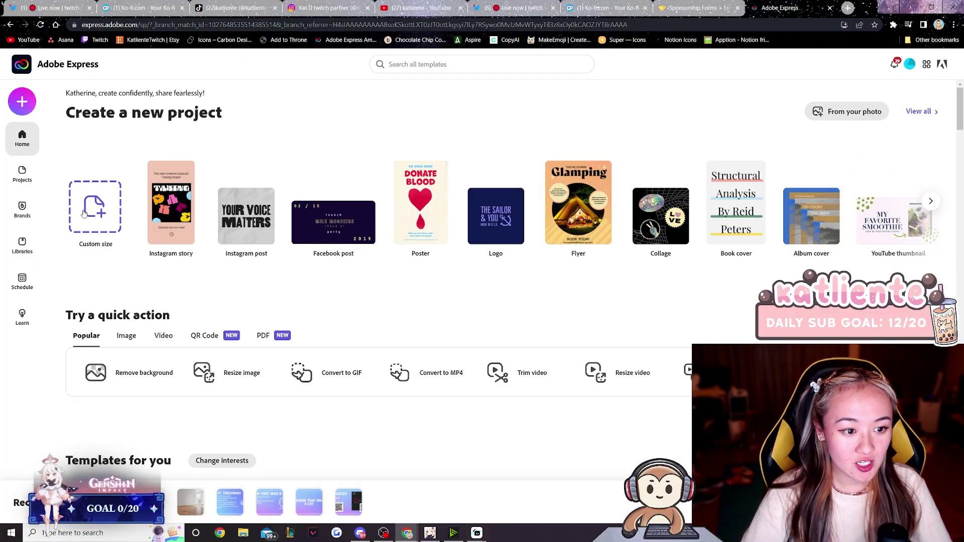
Start a new custom-size project from the Adobe Express home page
left_click(83, 213)
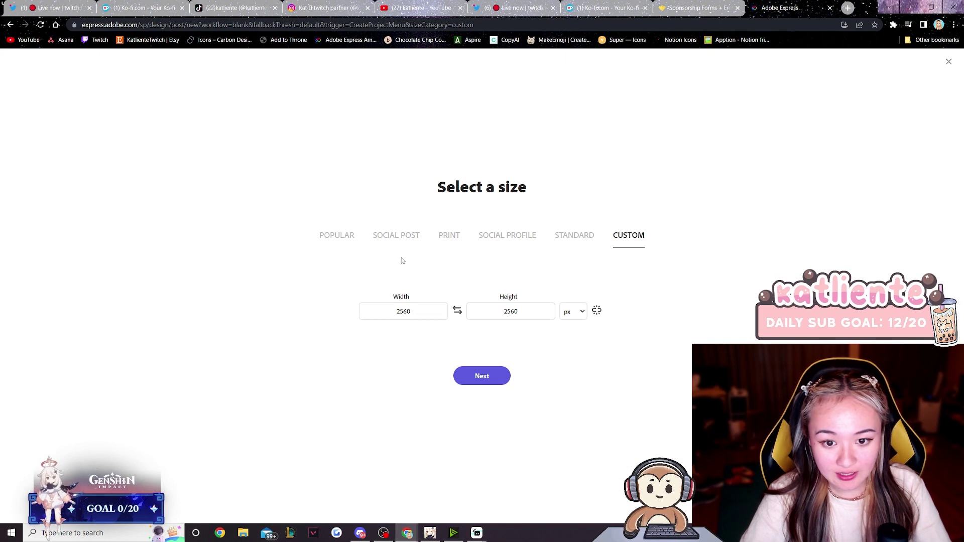
Create a blank design at the Letter 8.5 x 11 in print size
left_click(459, 240)
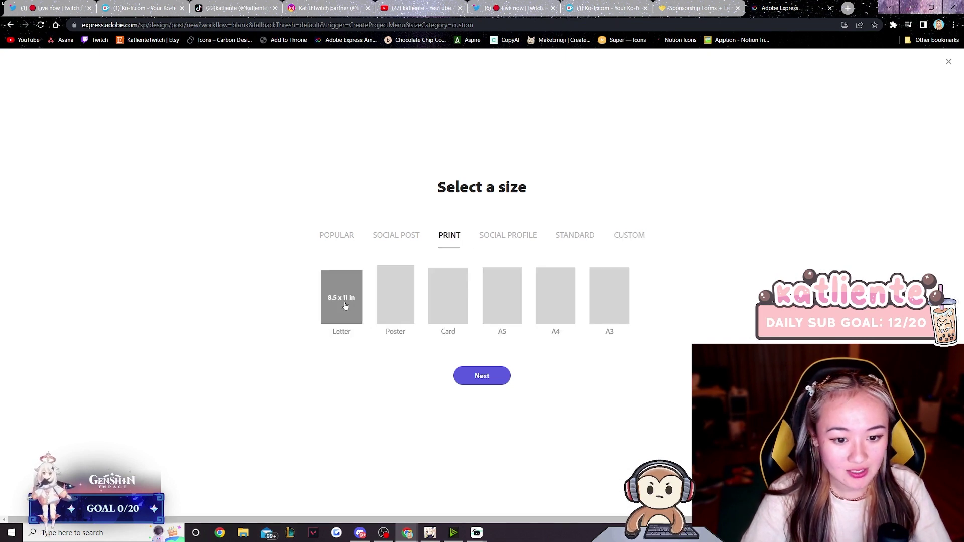
left_click(335, 317)
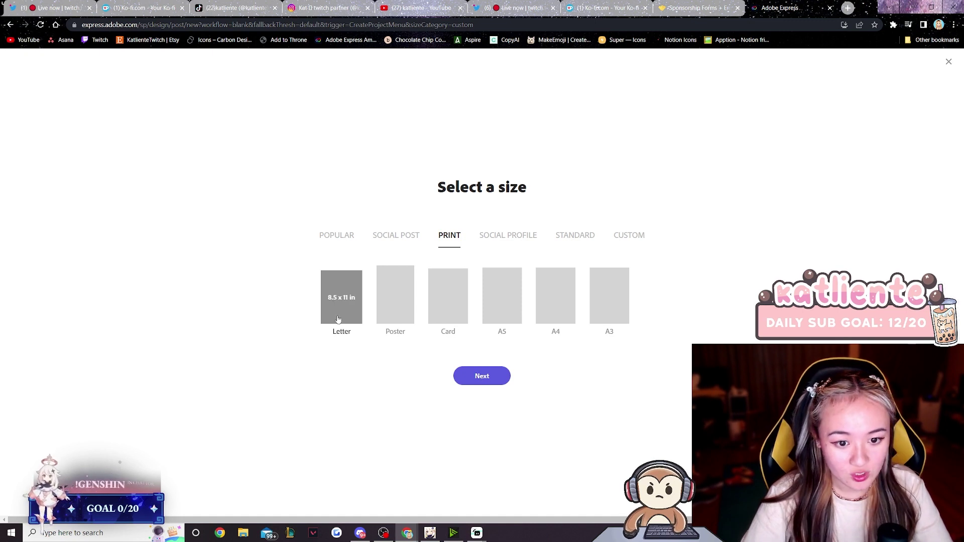
left_click(472, 378)
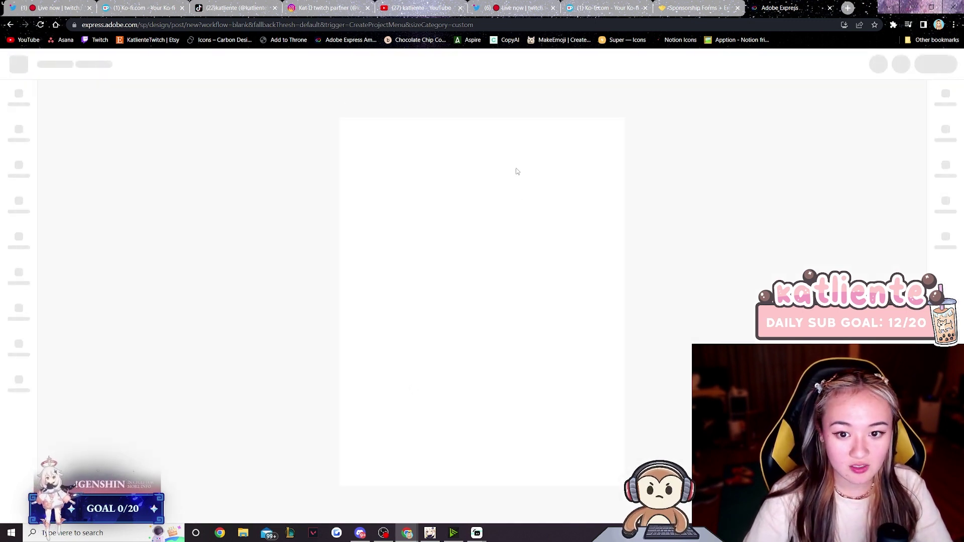
Look at the page's background colour choices, then close the background settings
left_click(516, 338)
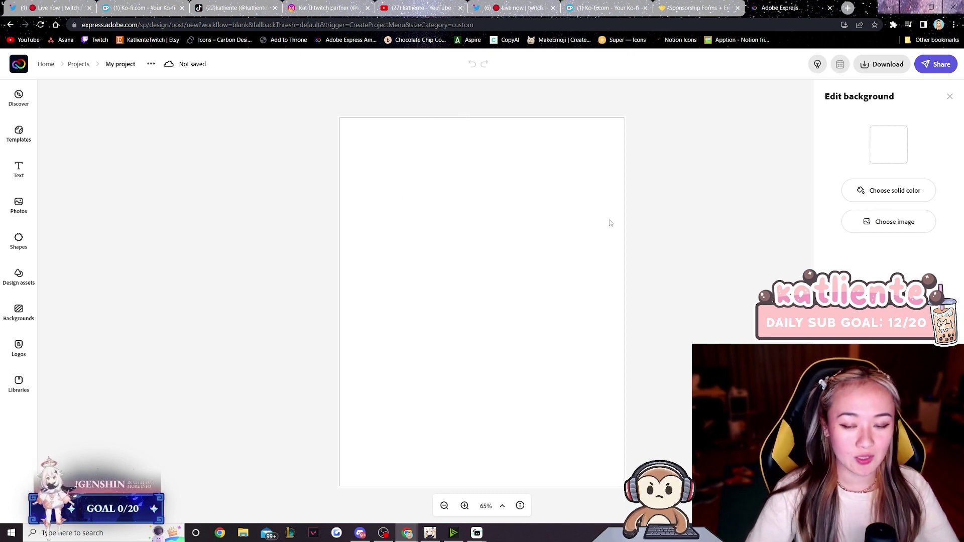
left_click(919, 195)
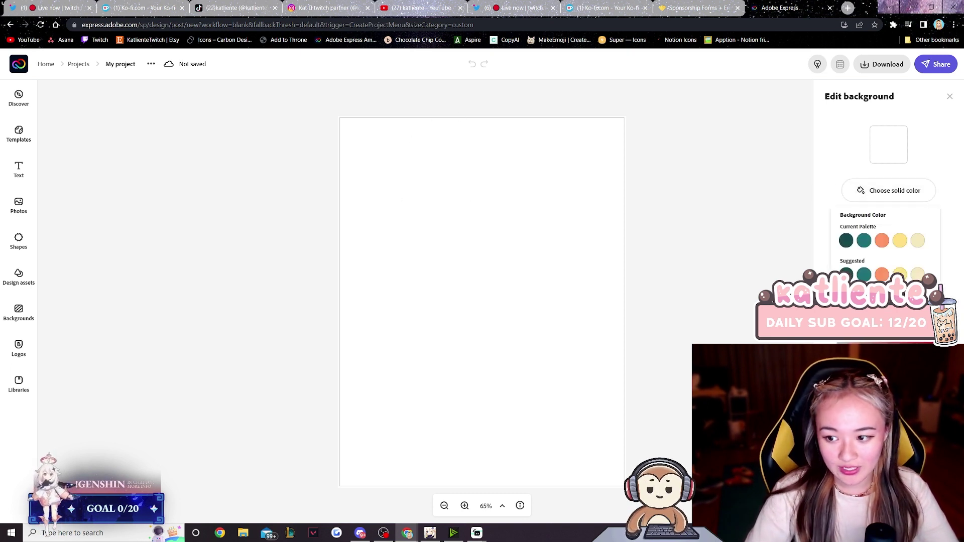
left_click(643, 317)
Go to coolors.co in a new tab, accept cookies, and open its trending palettes
left_click(848, 8)
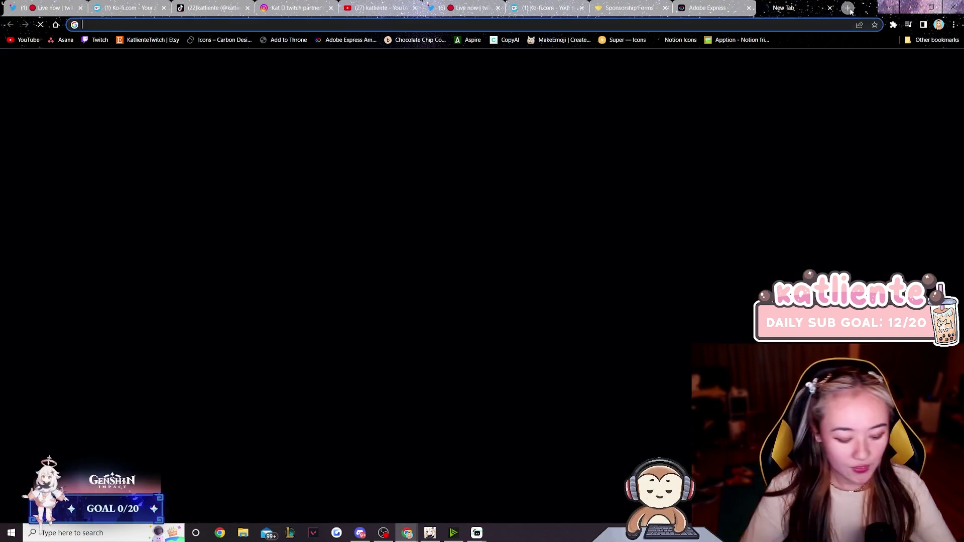
type("colou")
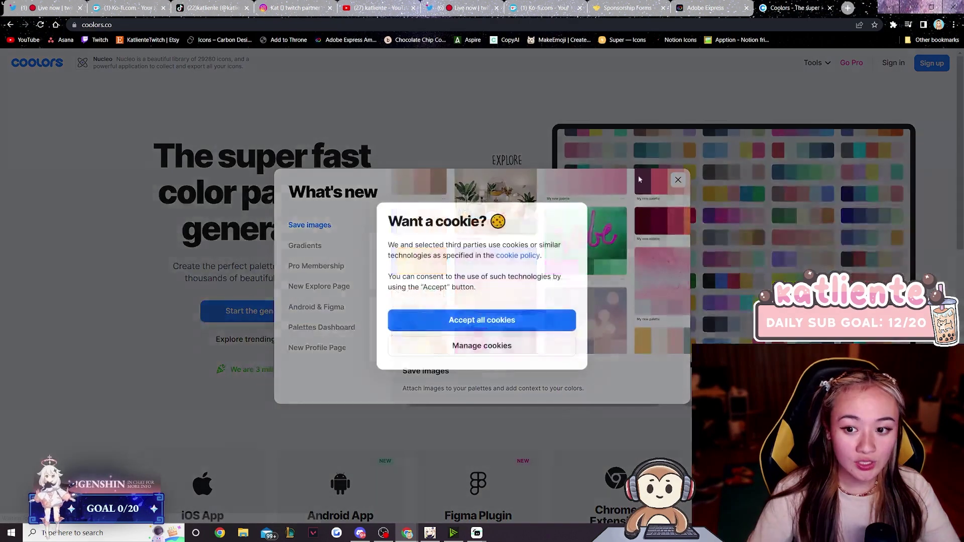
left_click(542, 322)
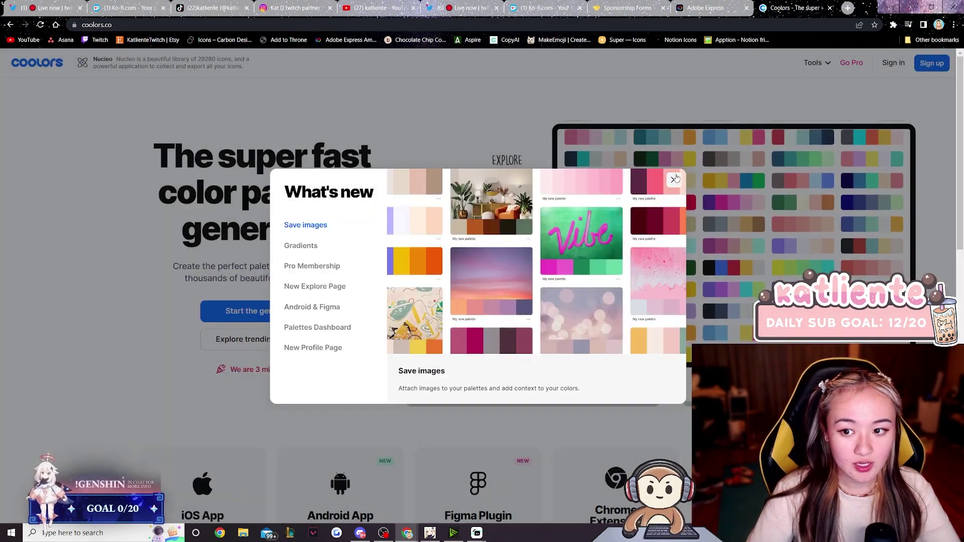
left_click(274, 312)
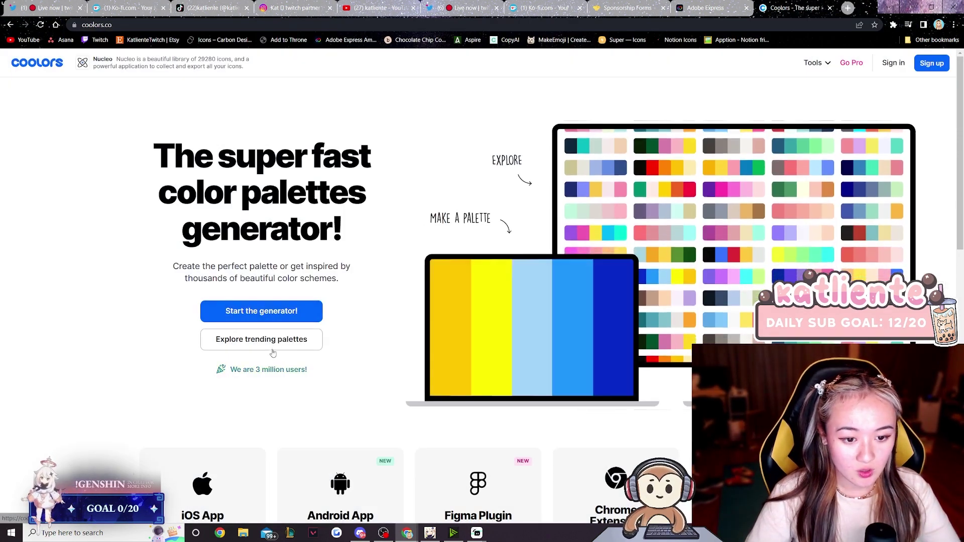
left_click(297, 339)
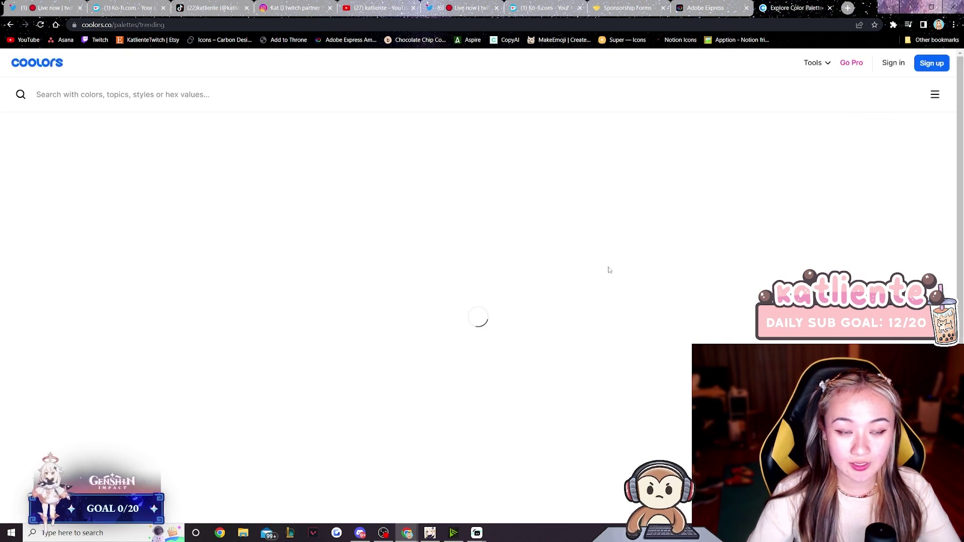
Copy the off-white F4F3EE from a trending palette and return to Adobe Express
scroll(652, 302, "down", 10)
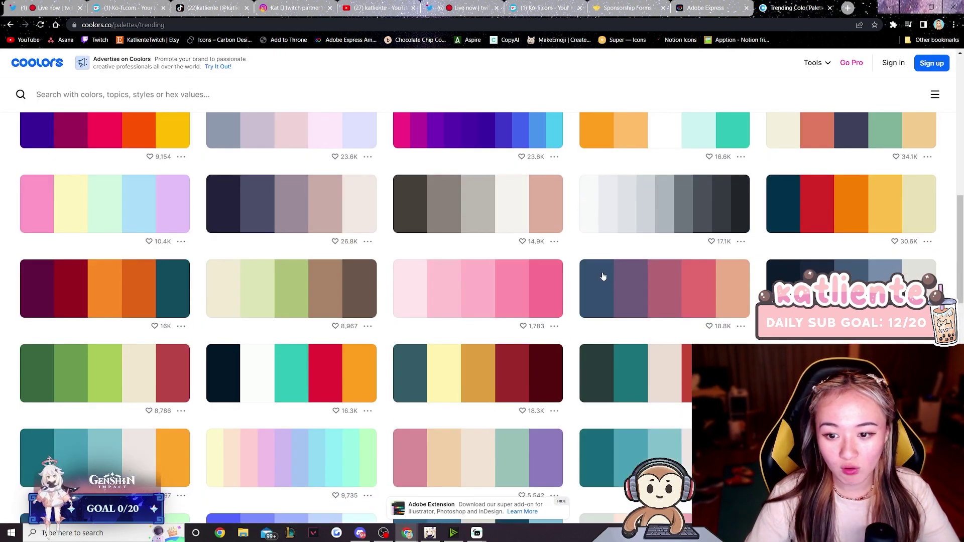
scroll(627, 301, "down", 5)
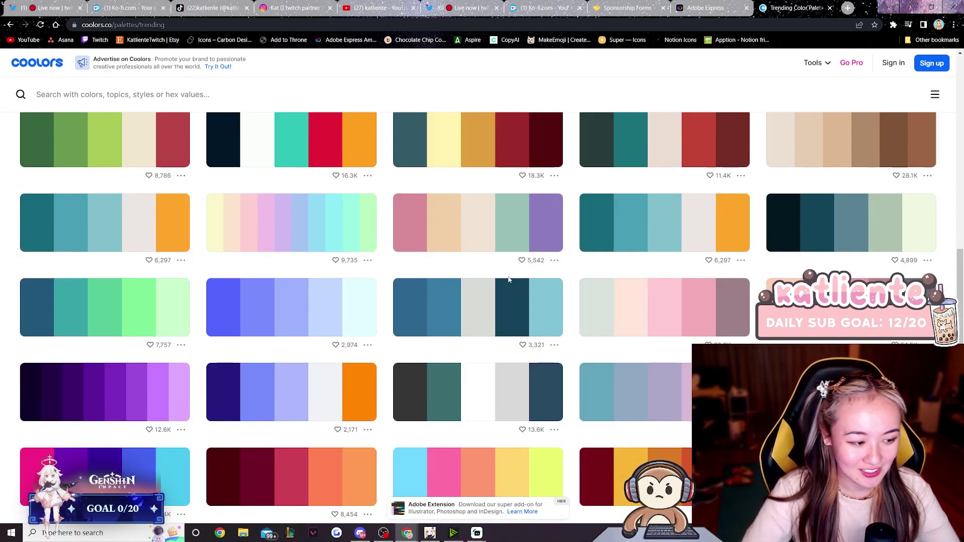
scroll(652, 302, "down", 4)
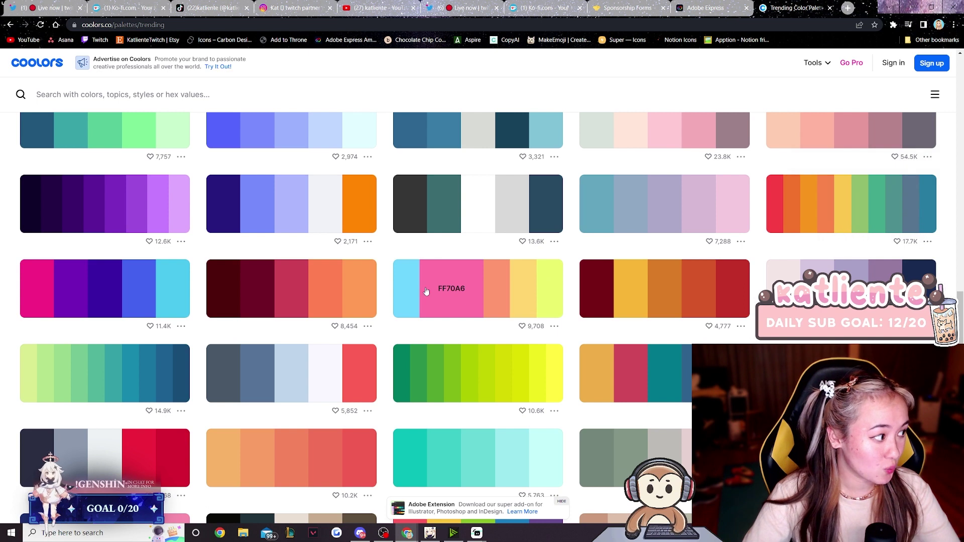
scroll(526, 454, "down", 4)
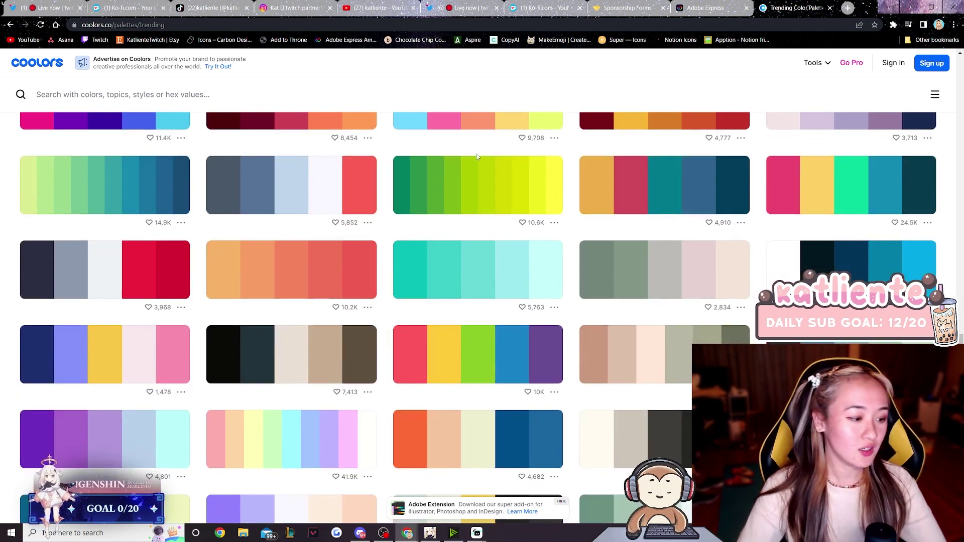
scroll(477, 157, "down", 5)
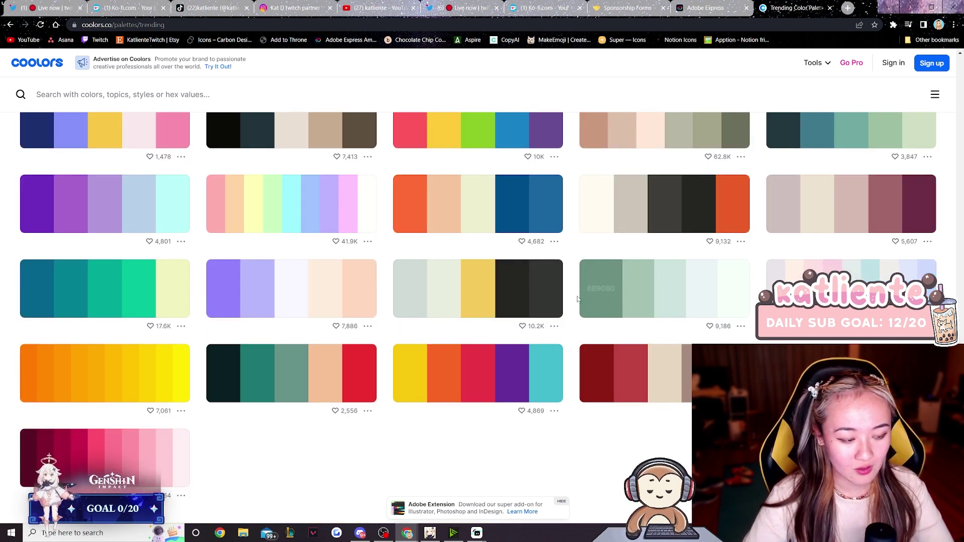
scroll(417, 286, "down", 6)
scroll(427, 291, "up", 1)
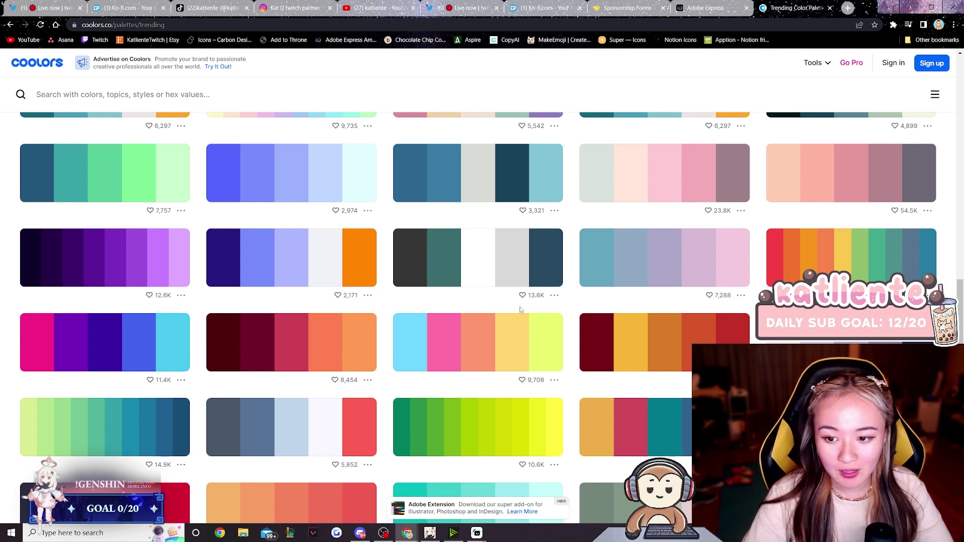
scroll(522, 307, "up", 5)
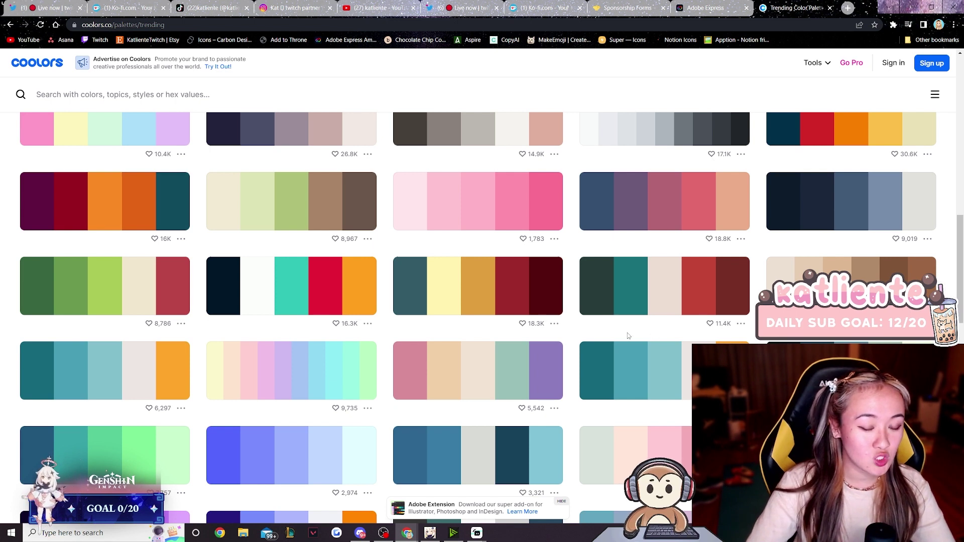
scroll(618, 338, "up", 1)
scroll(619, 337, "up", 3)
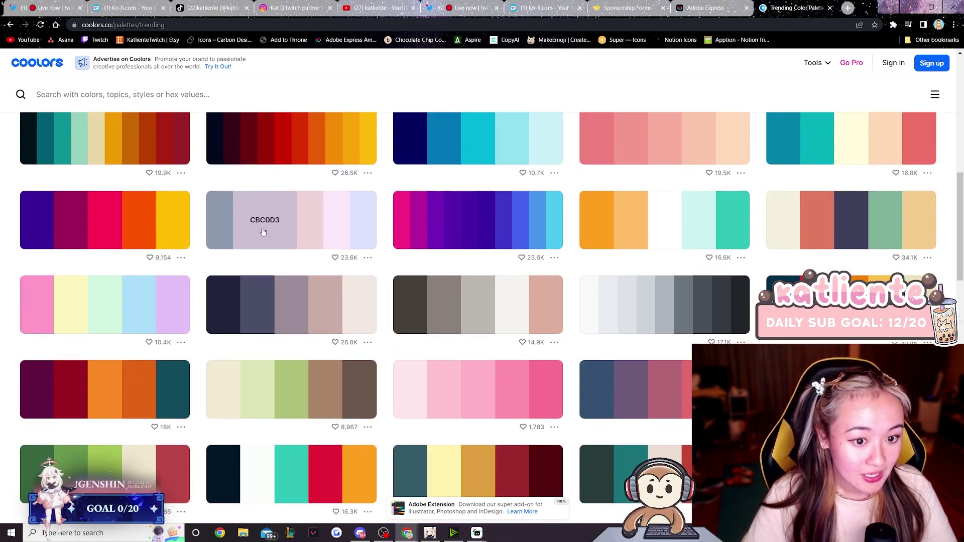
scroll(569, 280, "up", 2)
scroll(569, 280, "up", 7)
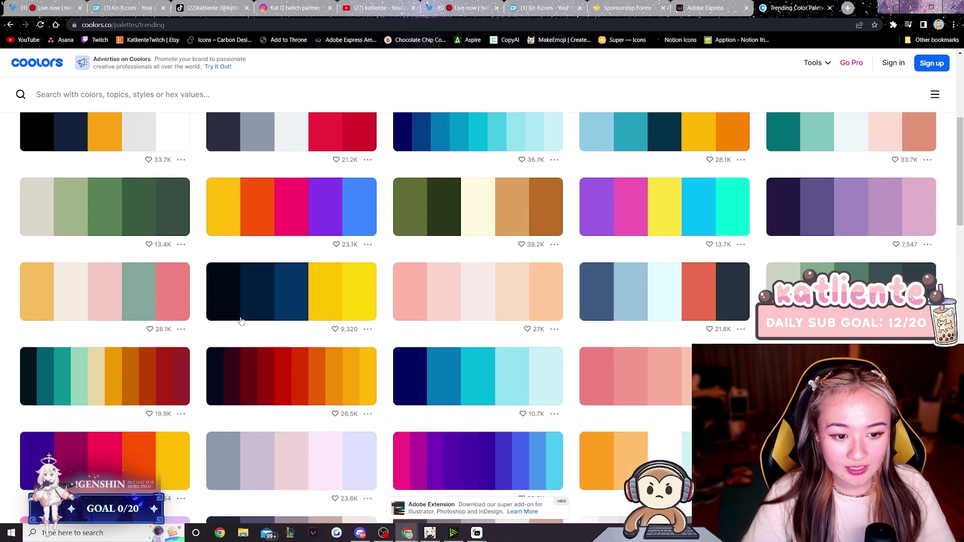
scroll(569, 280, "down", 5)
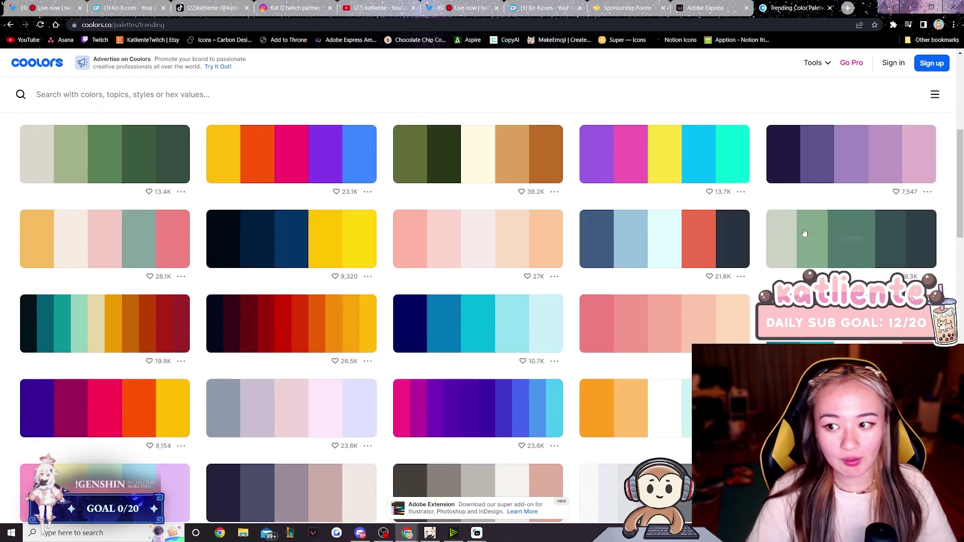
scroll(361, 388, "down", 5)
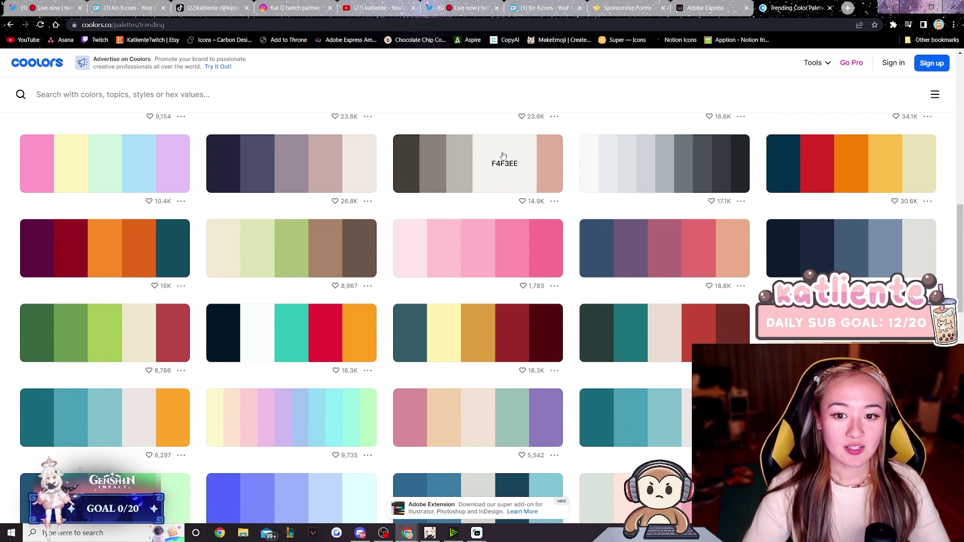
left_click(513, 167)
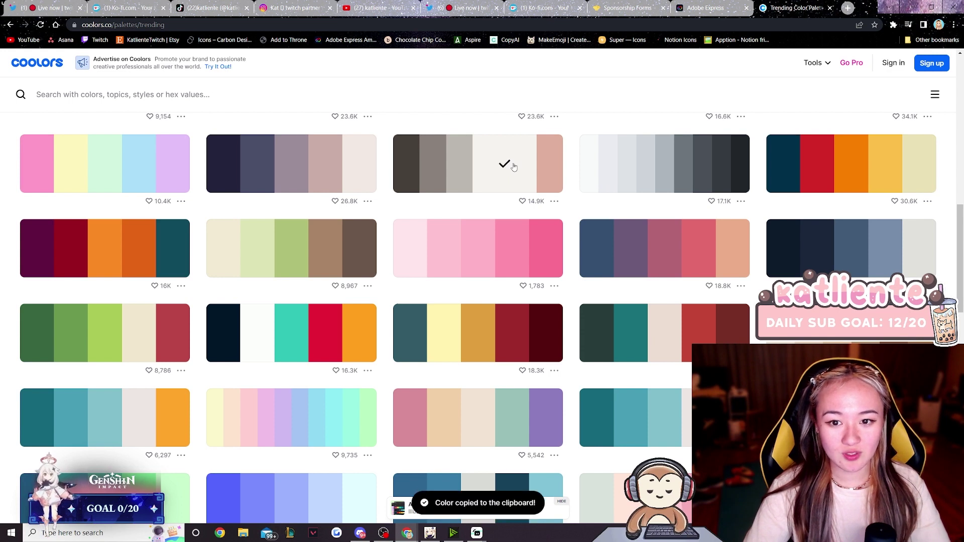
scroll(489, 175, "up", 2)
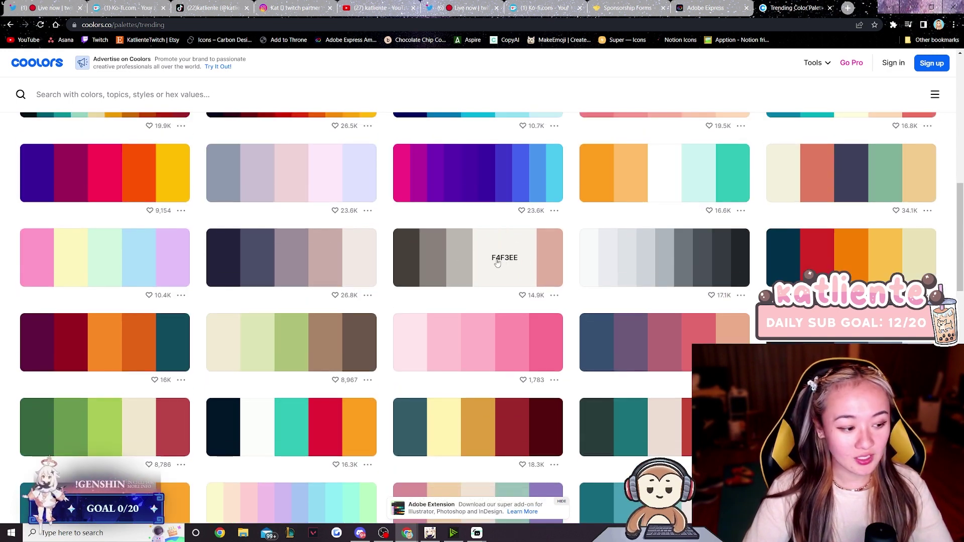
left_click(705, 8)
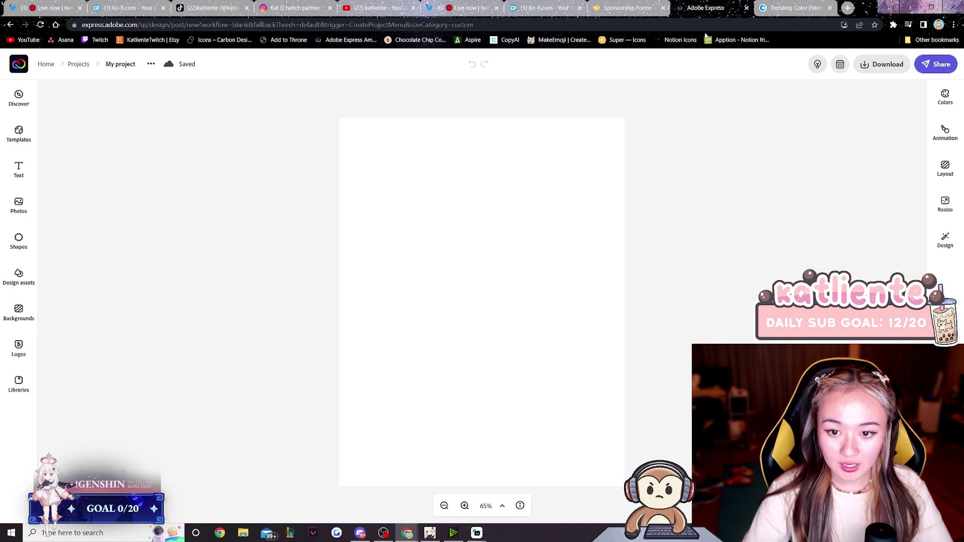
Set the page background colour to the pasted off-white F4F3EE
left_click(459, 248)
left_click(918, 195)
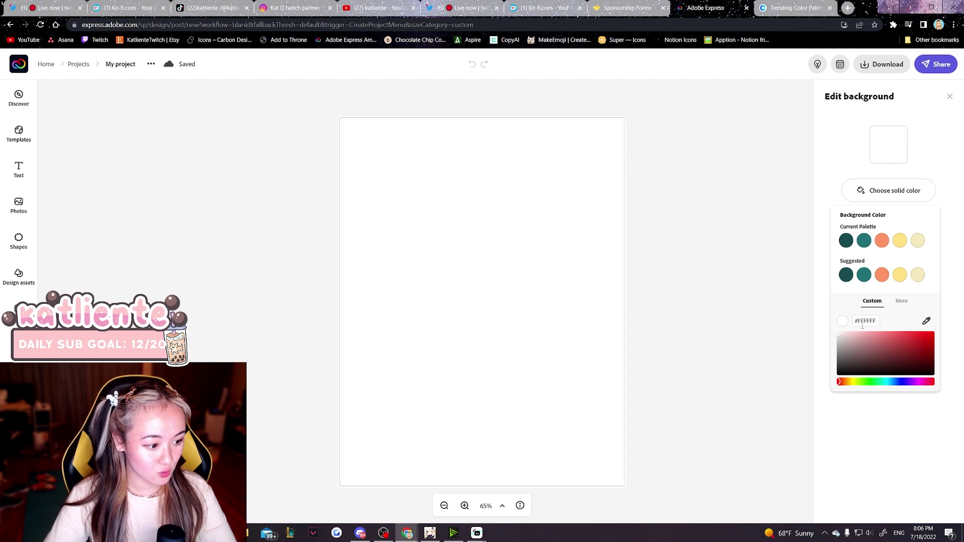
left_click_drag(854, 321, 877, 321)
key("ctrl+v")
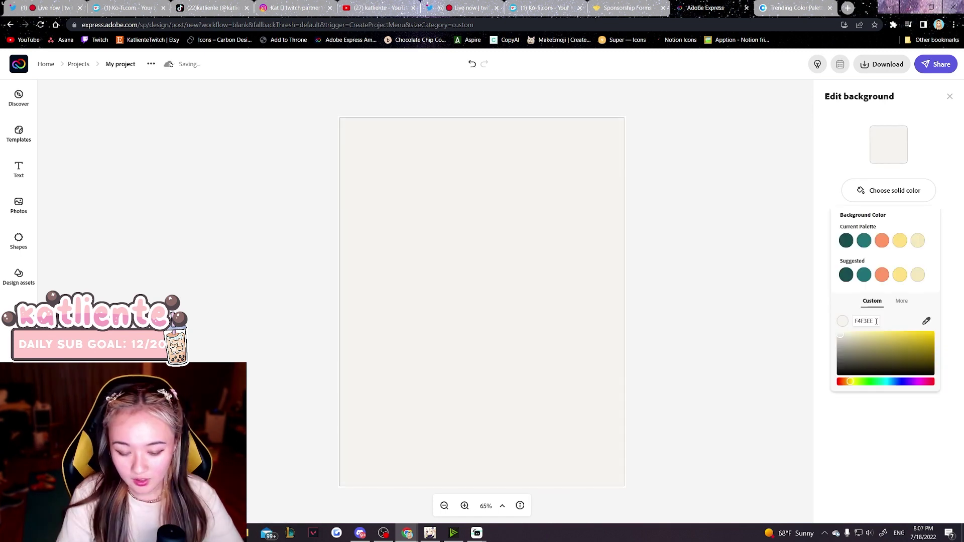
key("Return")
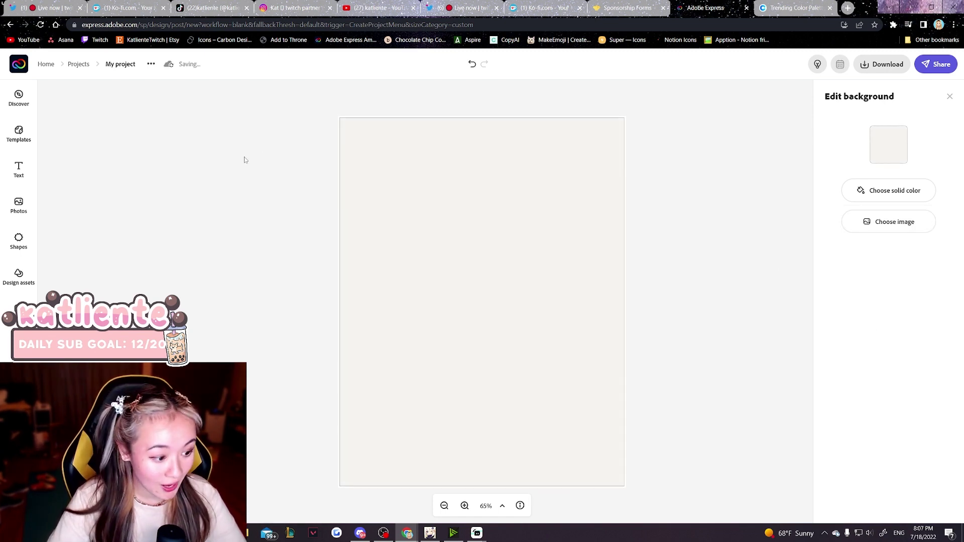
Browse the Basic shapes collection, including all the rectangle shapes
left_click(18, 243)
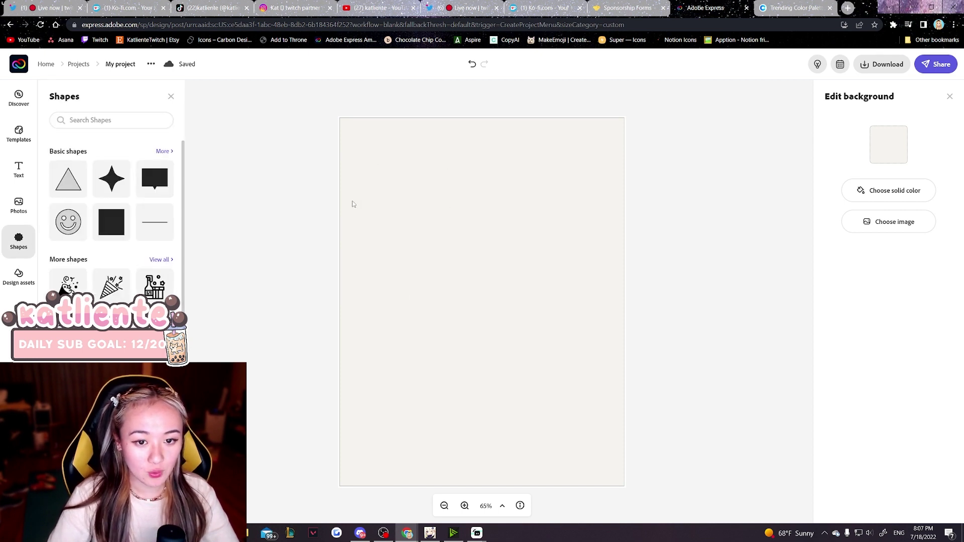
left_click(160, 151)
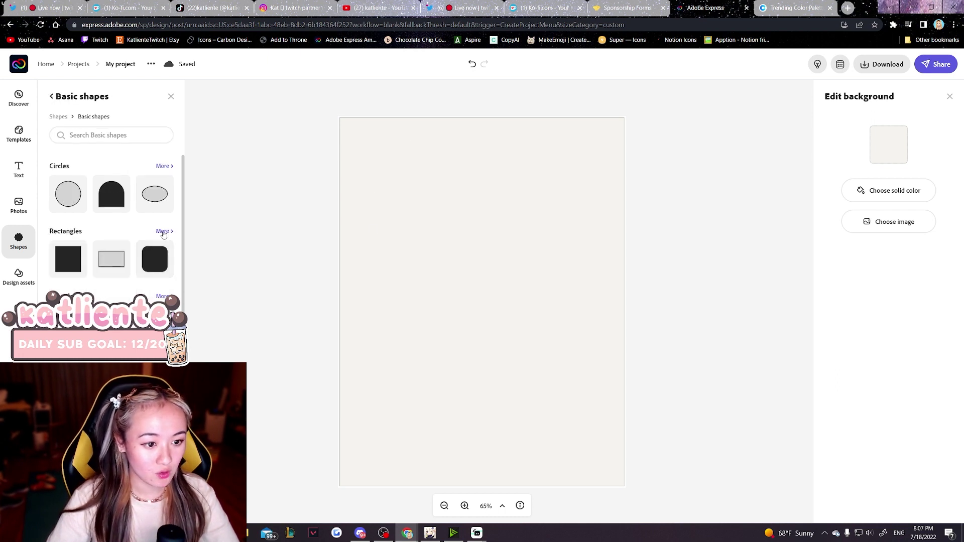
left_click(163, 232)
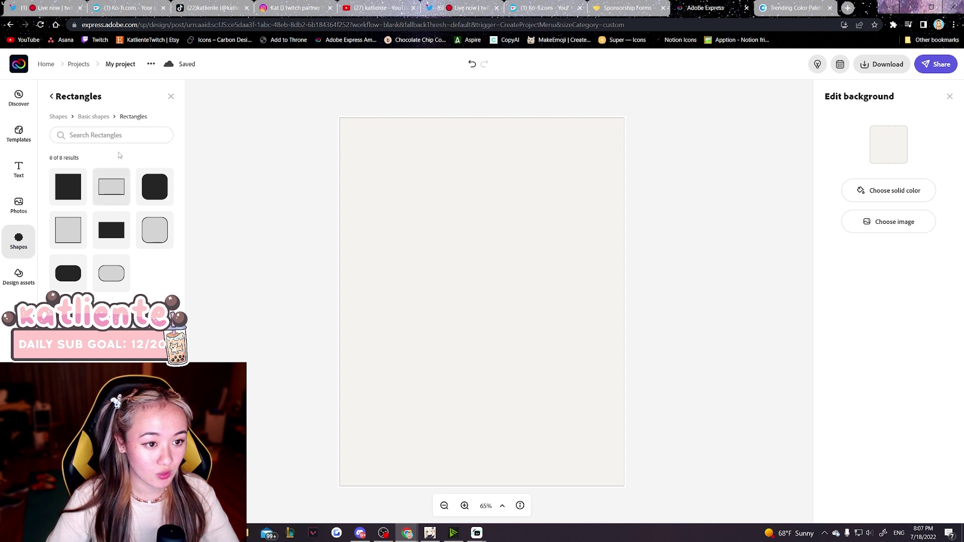
left_click(100, 118)
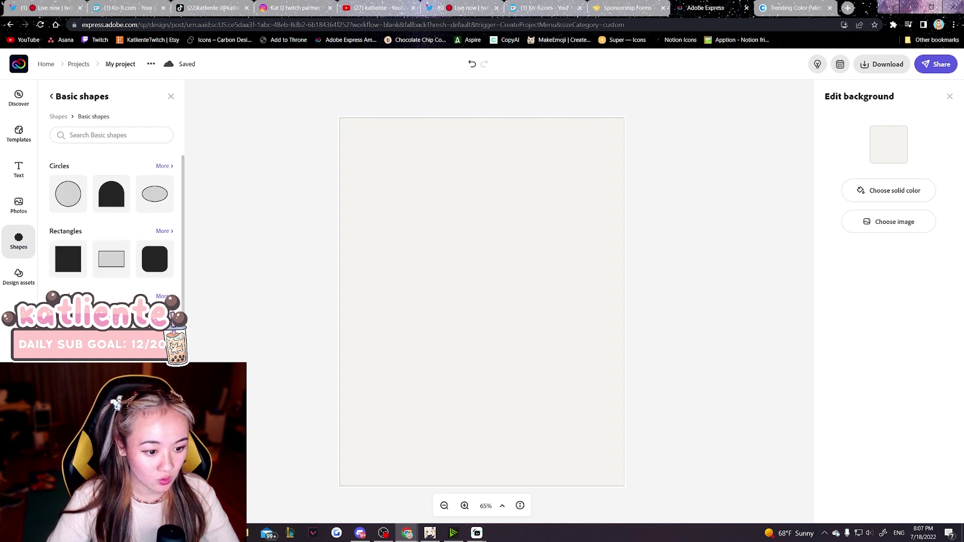
scroll(111, 226, "down", 5)
Add an orange square and reshape it into a taller rectangle near the page's top-left
left_click(67, 259)
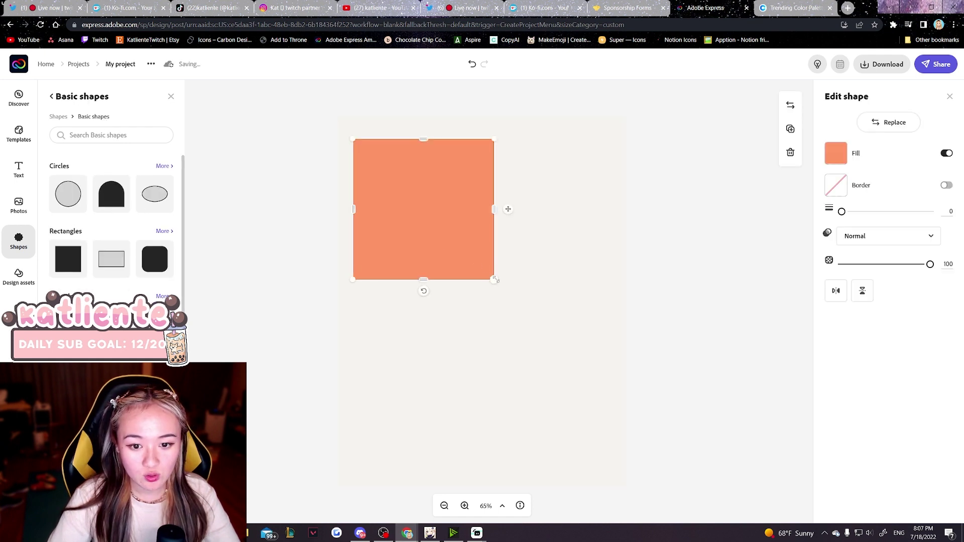
left_click_drag(494, 279, 431, 257)
left_click_drag(426, 203, 425, 198)
left_click_drag(403, 233, 400, 248)
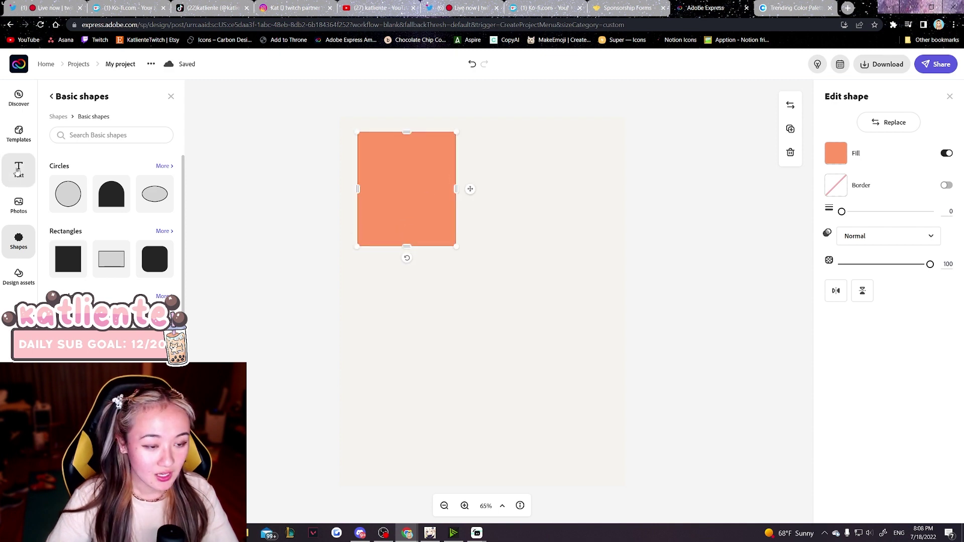
Add the portrait photo and size it to match the orange rectangle
left_click(19, 206)
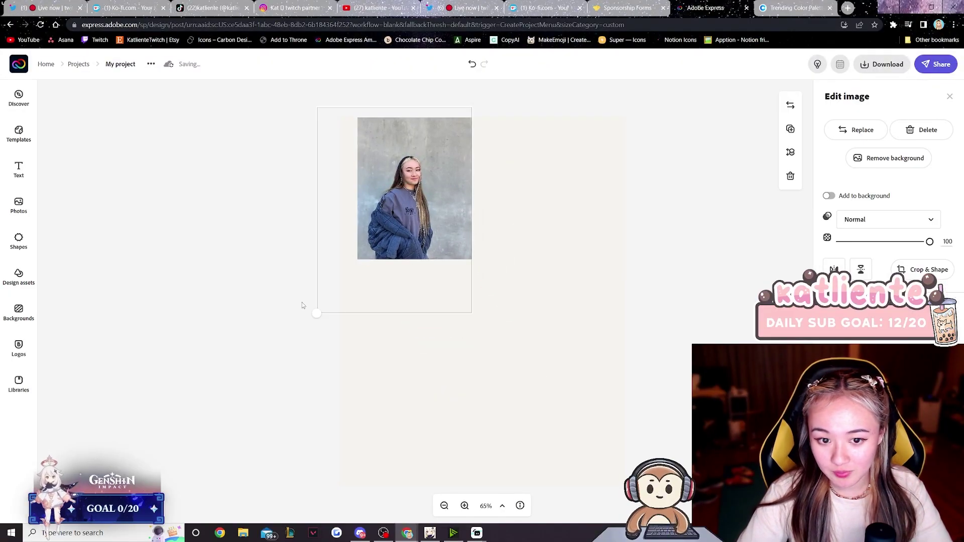
left_click_drag(376, 274, 398, 236)
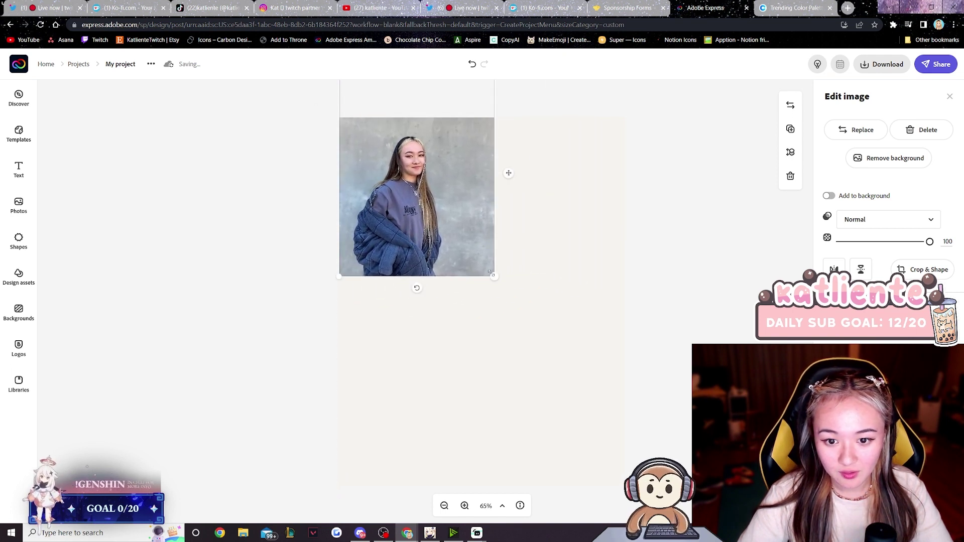
left_click_drag(493, 276, 460, 234)
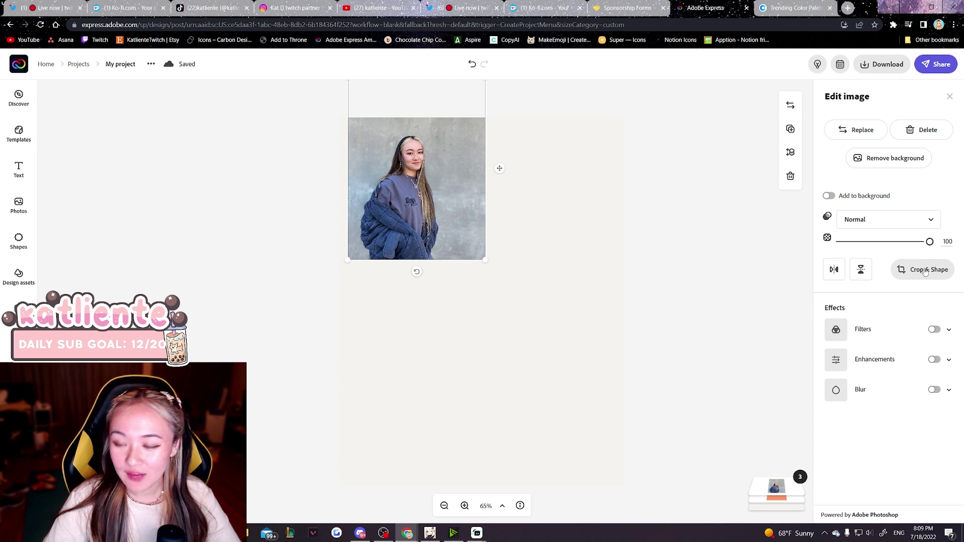
left_click(922, 269)
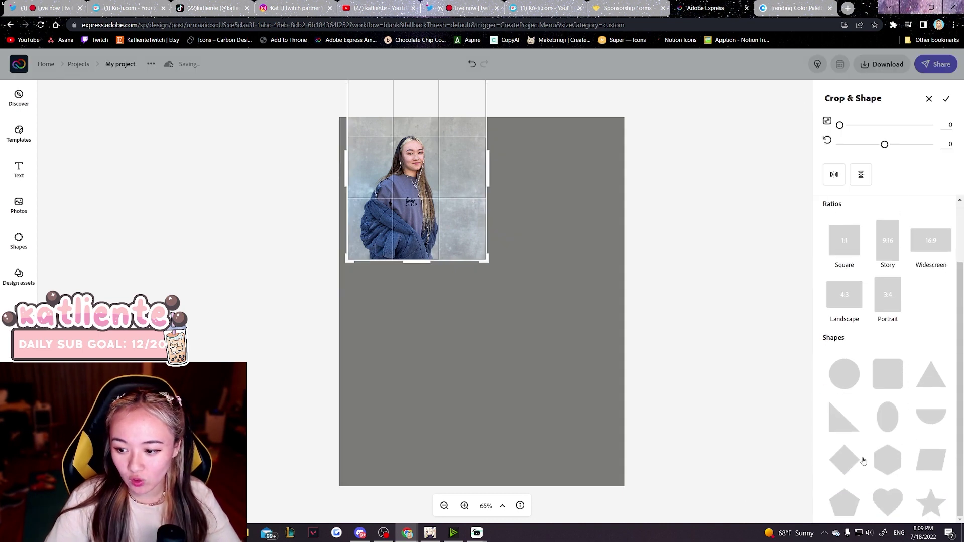
Crop the portrait tighter with a freeform crop, trimming the right and top edges
left_click(886, 460)
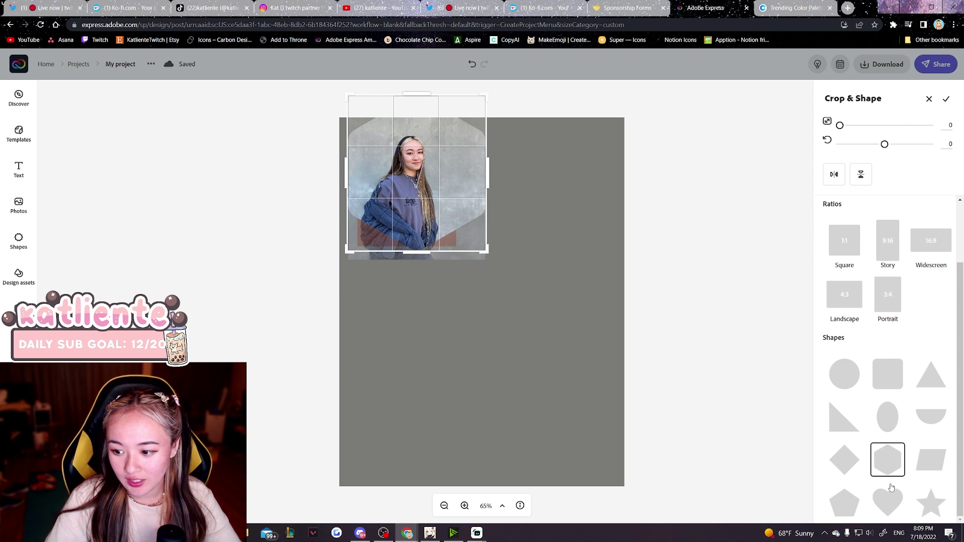
scroll(888, 452, "up", 2)
left_click(851, 240)
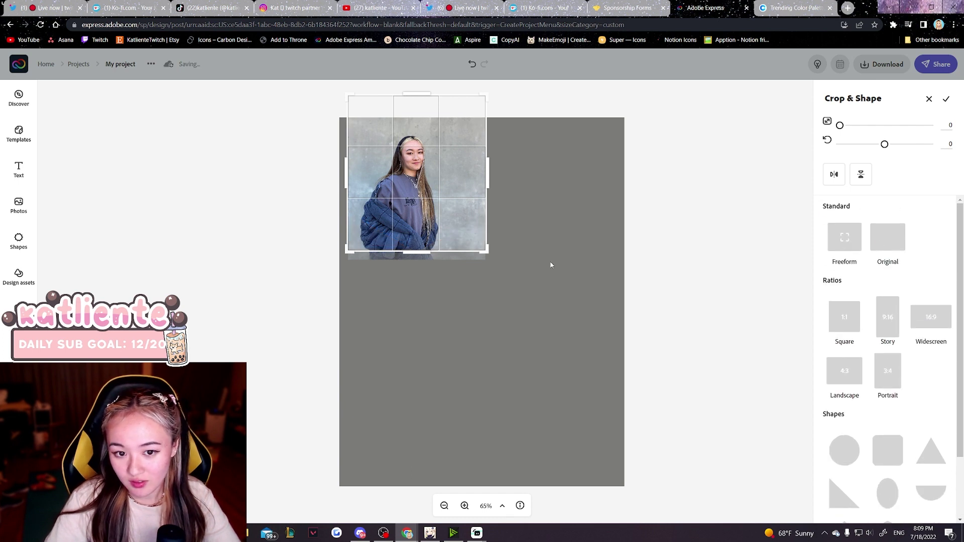
left_click_drag(462, 215, 437, 209)
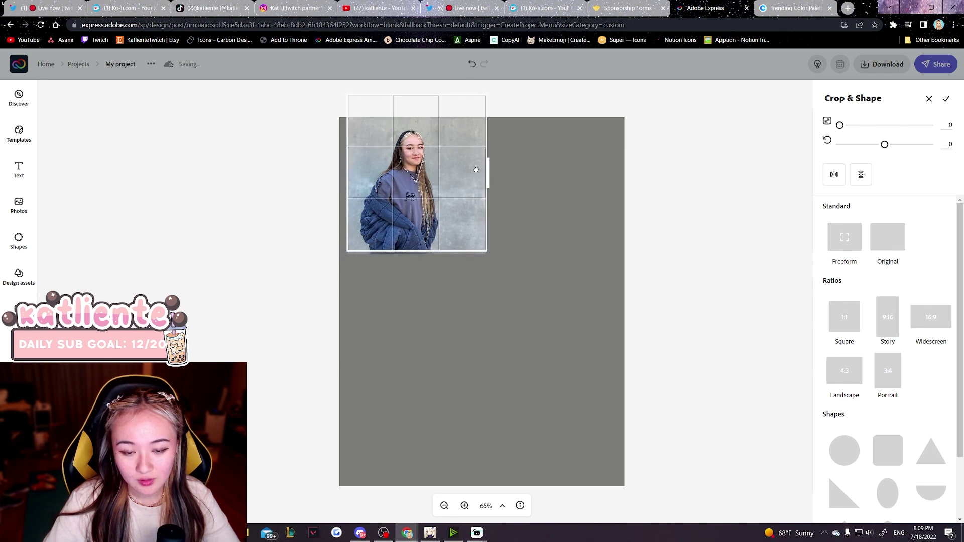
left_click_drag(487, 173, 470, 172)
left_click_drag(409, 95, 409, 109)
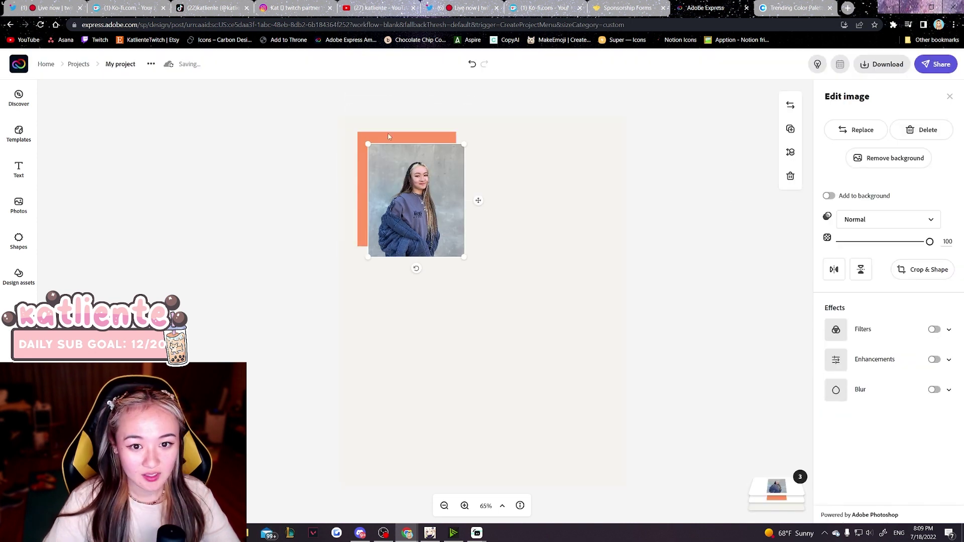
Delete the orange rectangle behind the photo and move the photo toward the top-left
left_click(387, 135)
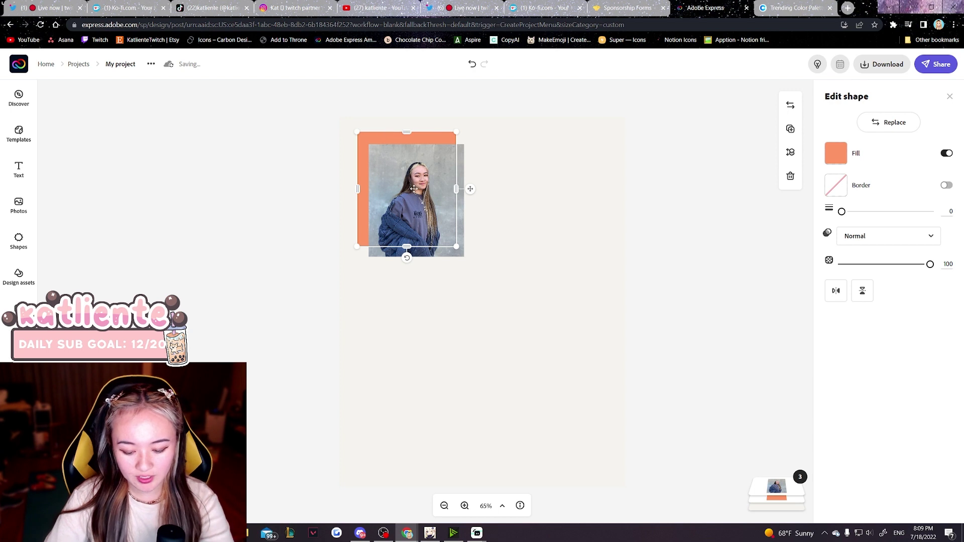
key("Delete")
left_click_drag(407, 206, 394, 191)
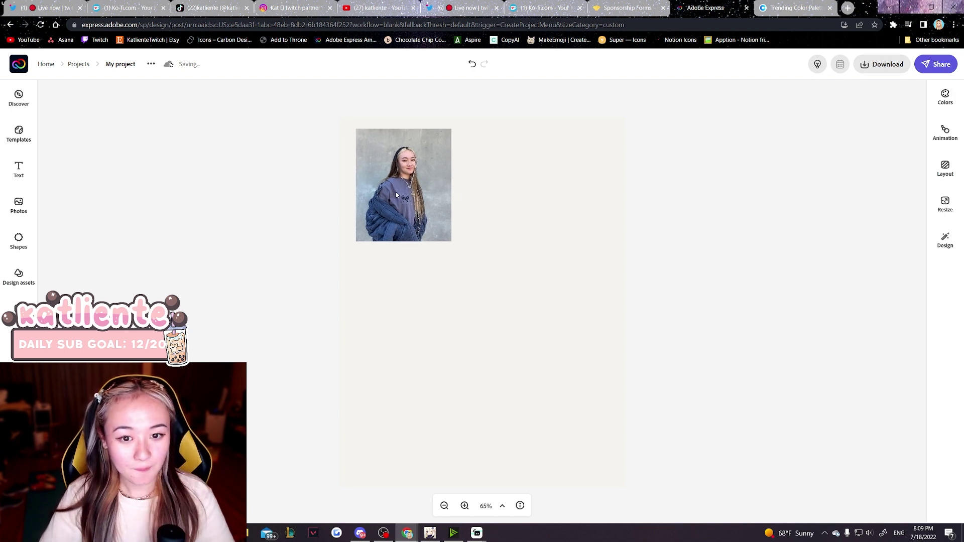
Add a widened orange speech bubble right of the photo, flipped horizontally so its tail points left
left_click(20, 246)
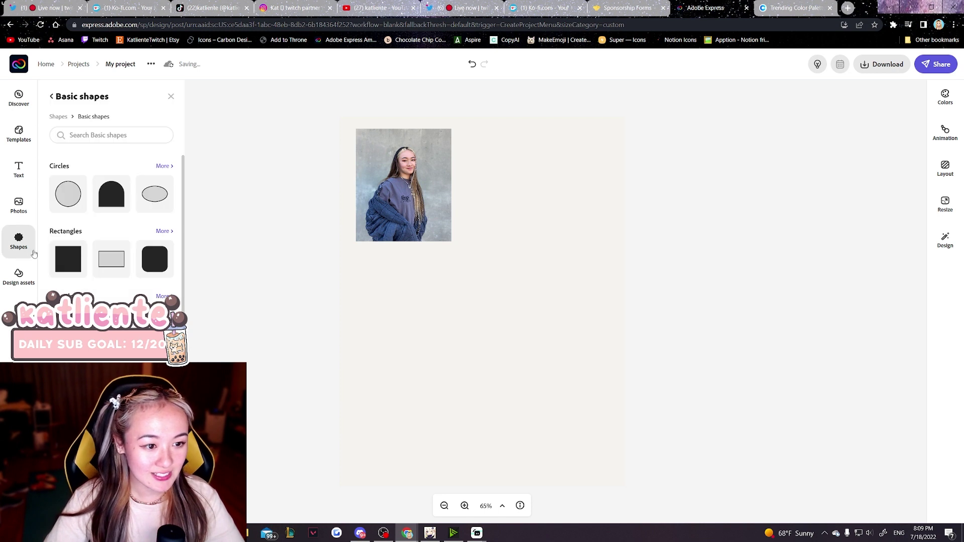
scroll(111, 226, "down", 6)
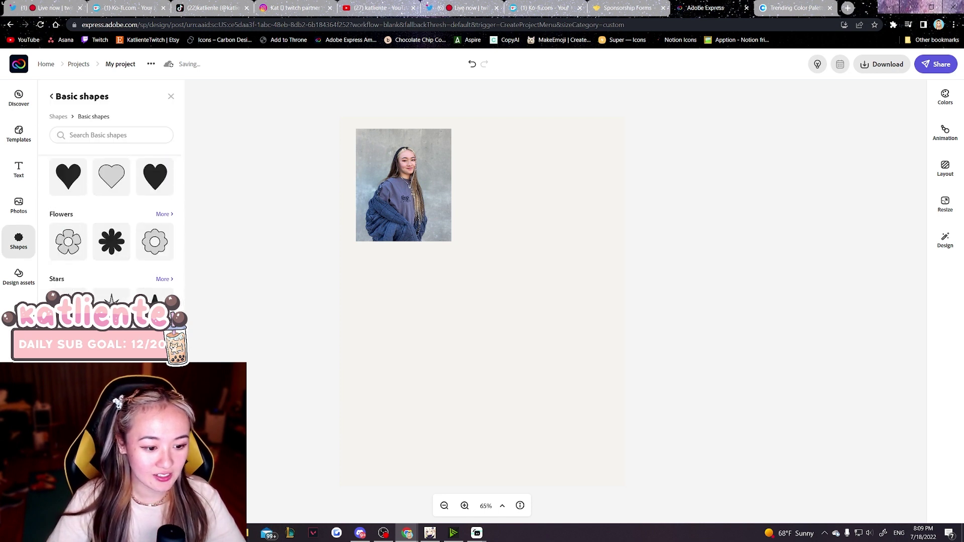
left_click(164, 330)
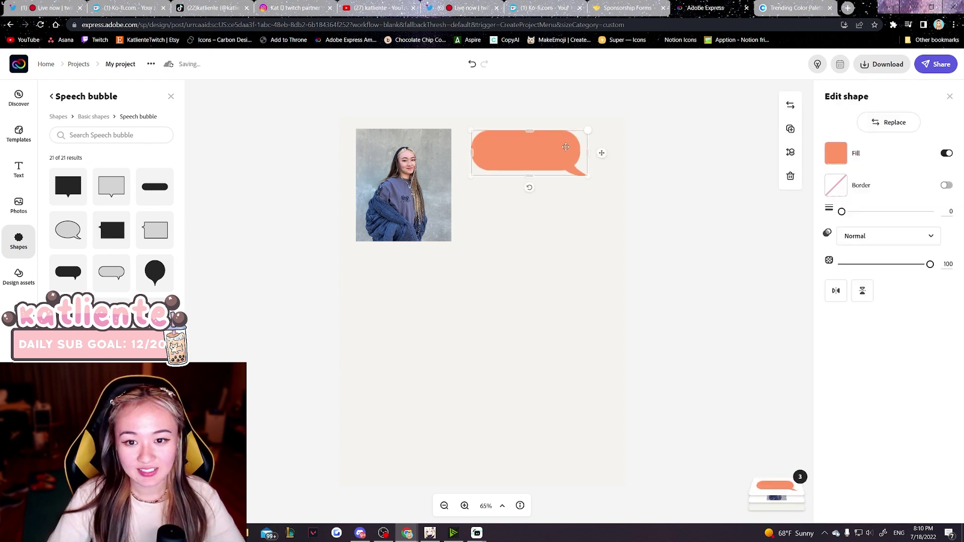
left_click_drag(563, 147, 581, 152)
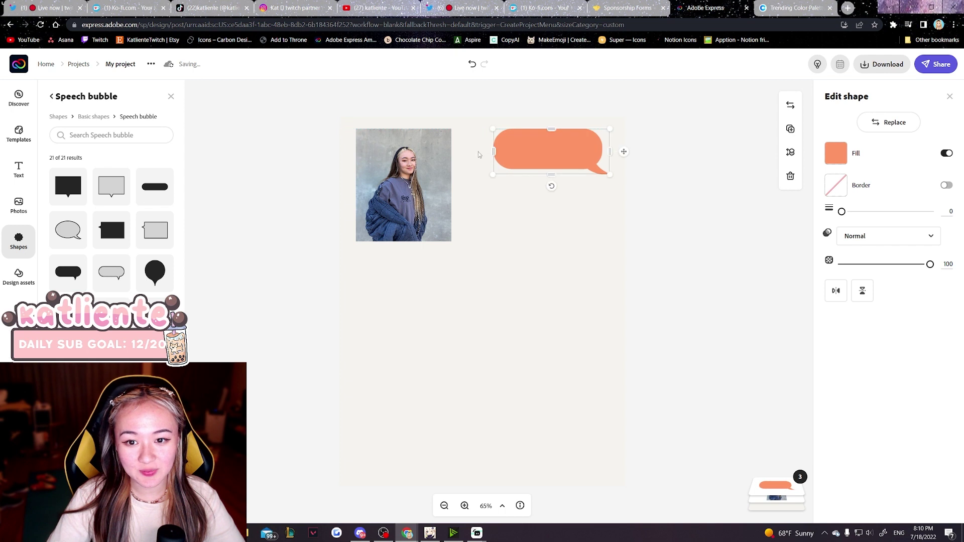
left_click_drag(495, 152, 446, 151)
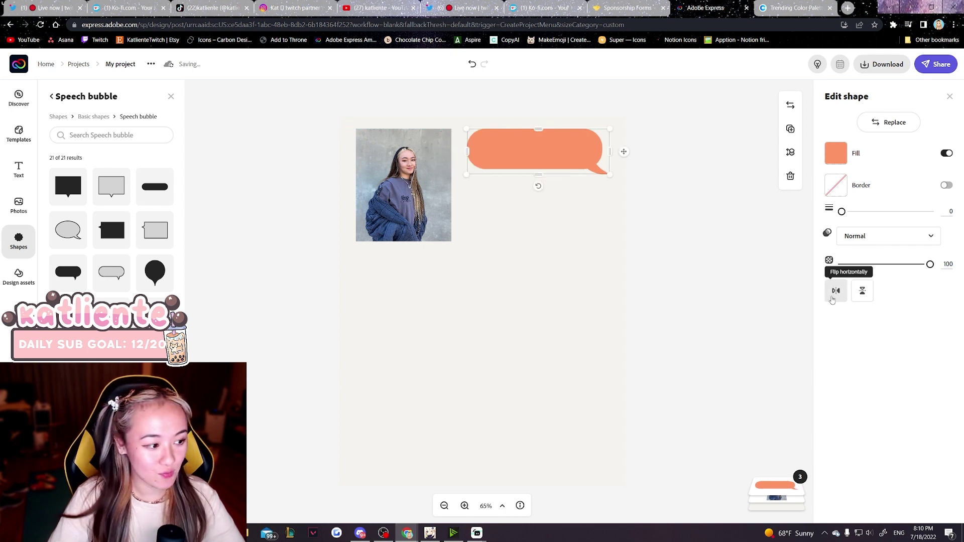
left_click(836, 291)
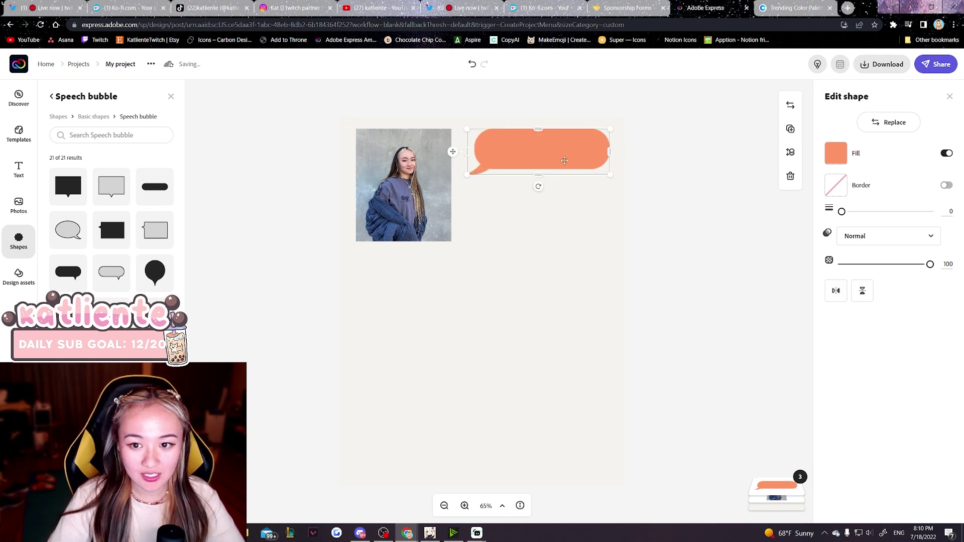
mouse_move(564, 160)
left_mouse_down()
mouse_move(548, 160)
mouse_move(618, 152)
mouse_move(568, 159)
mouse_move(576, 153)
left_mouse_up()
left_click(703, 161)
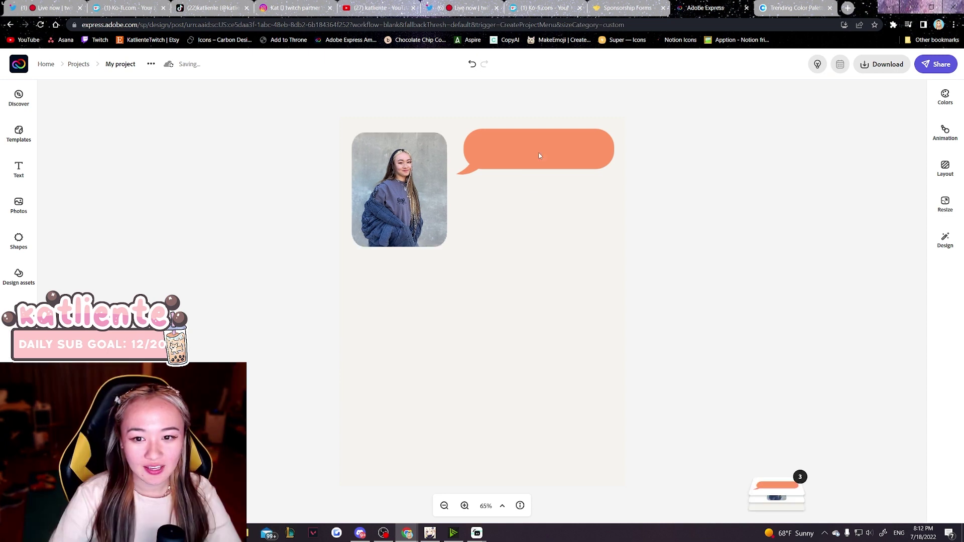
Add a pill-shaped bubble and resize it to overlap the photo's bottom edge
left_click(550, 148)
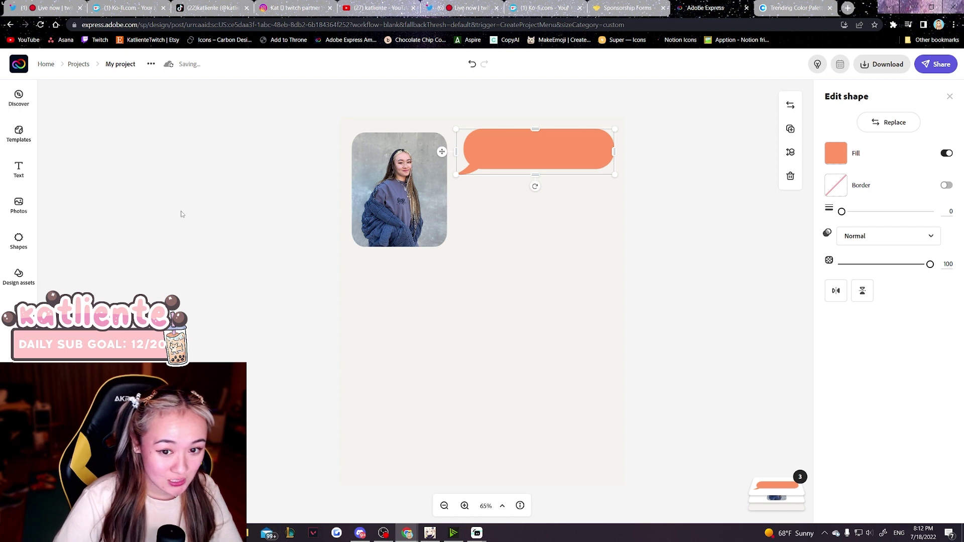
left_click(31, 243)
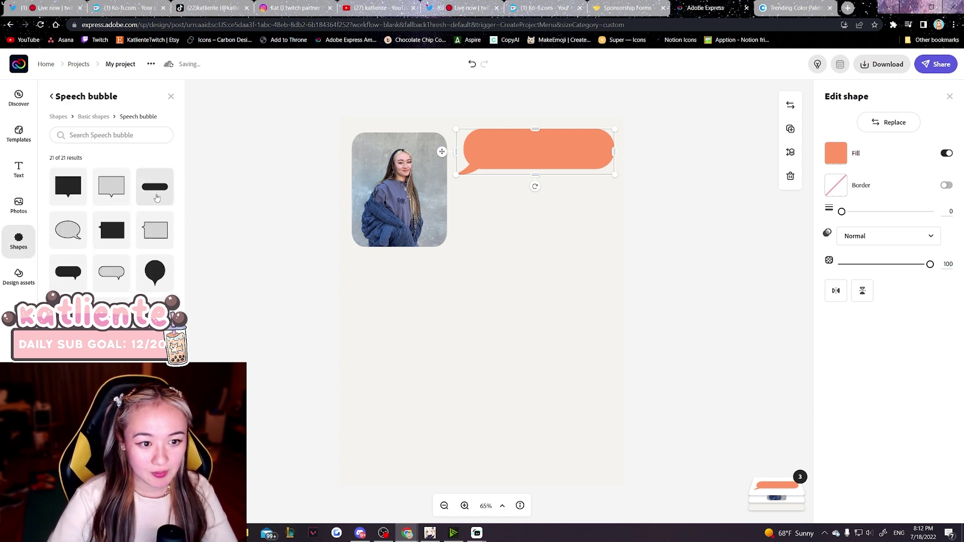
left_click(153, 192)
left_click_drag(619, 265, 382, 251)
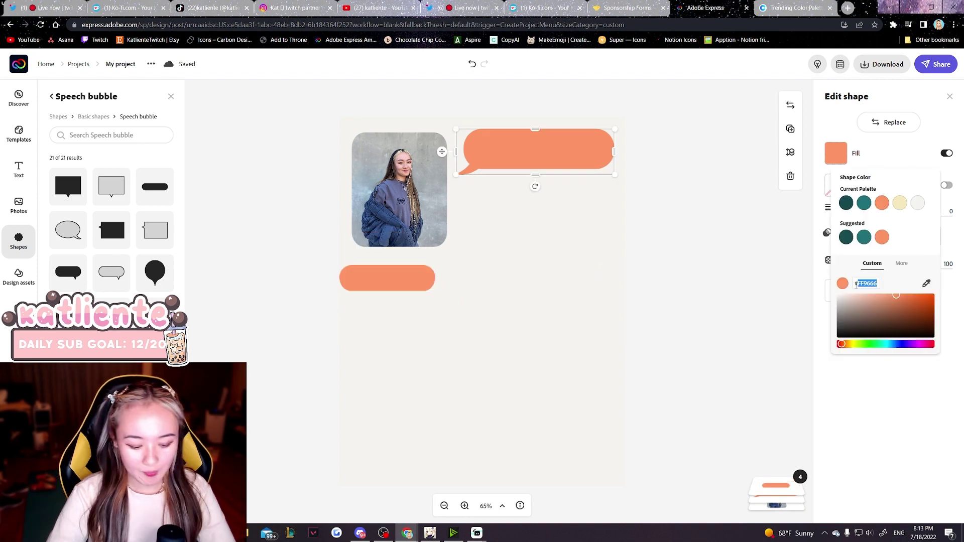
Fill the speech bubble and pill with rose #E0AFA0, then add a text element
type("#E0AFA0")
key("Return")
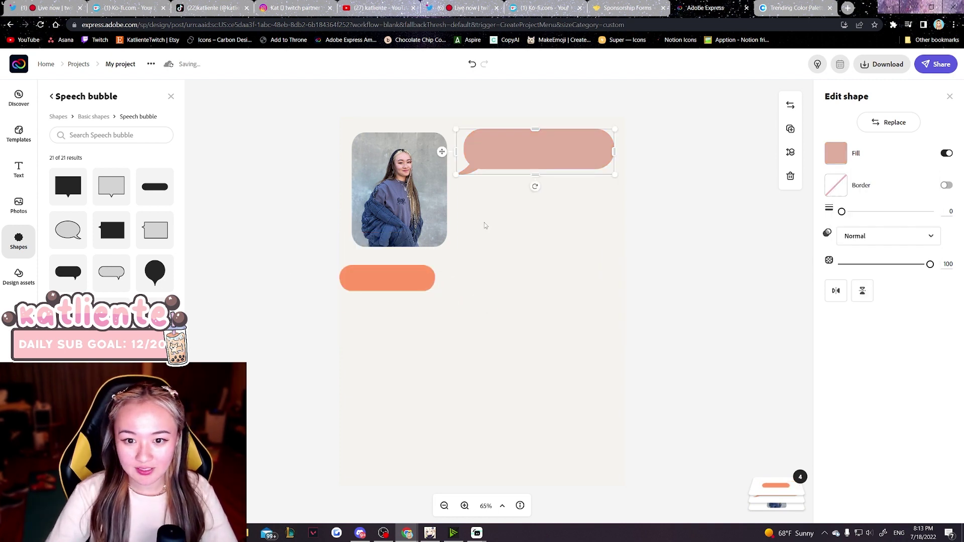
left_click(412, 274)
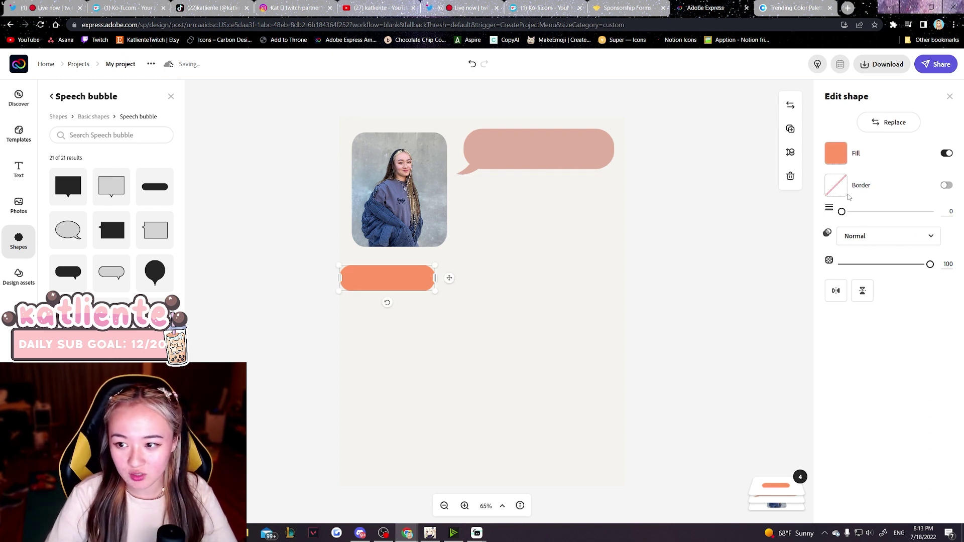
left_click(833, 159)
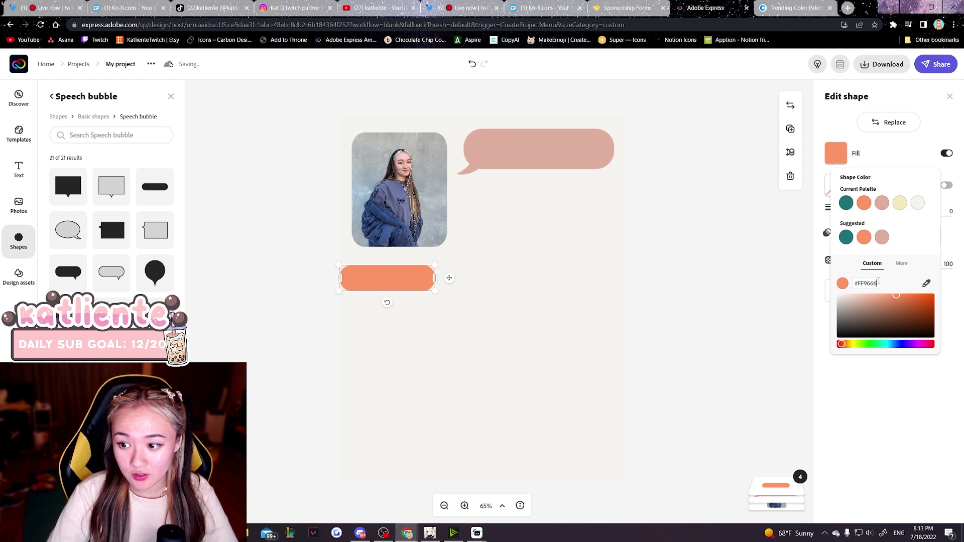
left_click(881, 202)
left_click(647, 311)
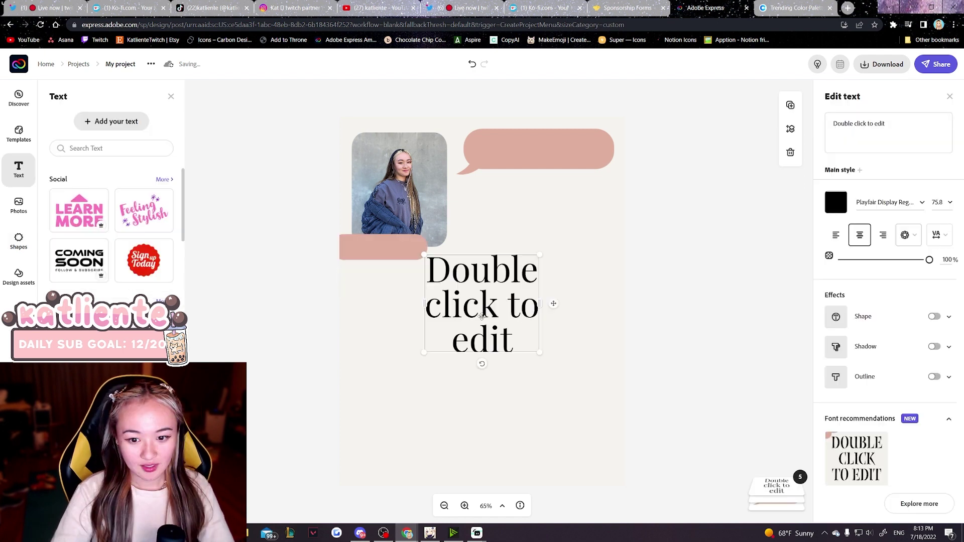
double_click(481, 304)
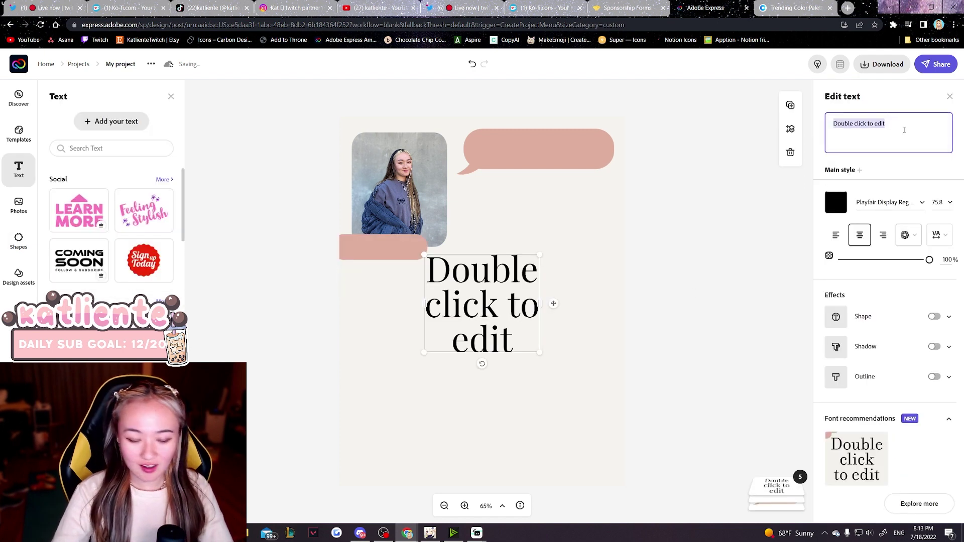
Type the creator's name as text, narrow its box, and tuck the pink block behind the photo
type("KATLIENTE")
left_click(468, 327)
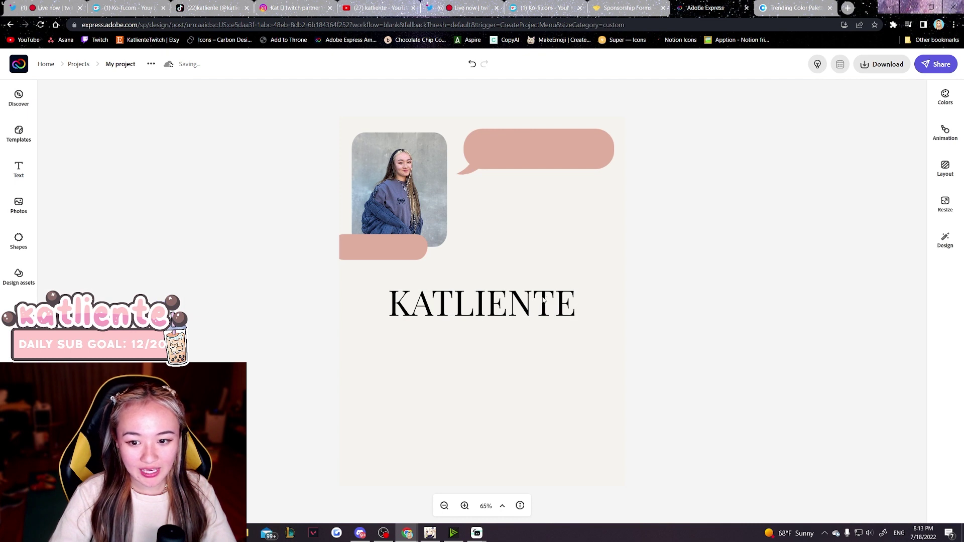
left_click(575, 291)
left_click_drag(587, 301, 534, 292)
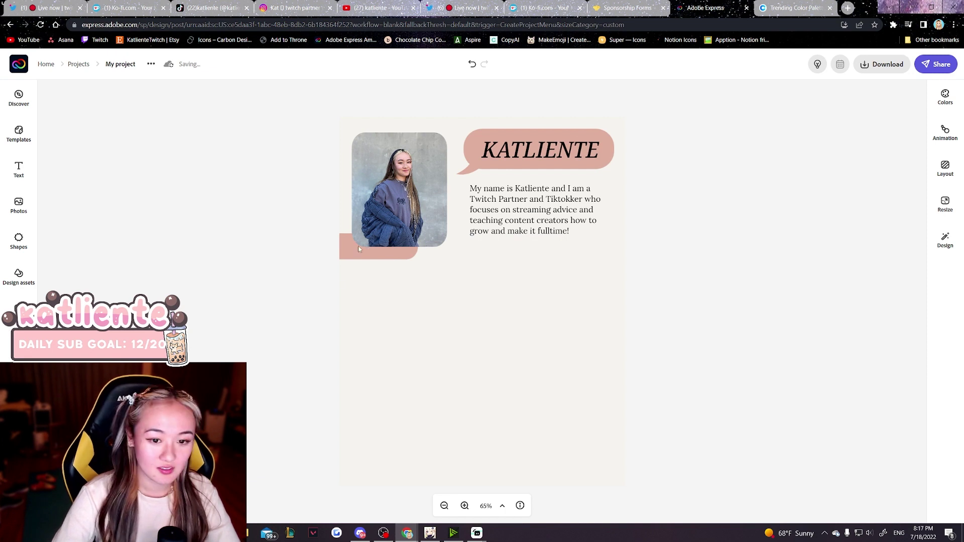
left_click_drag(355, 249, 363, 252)
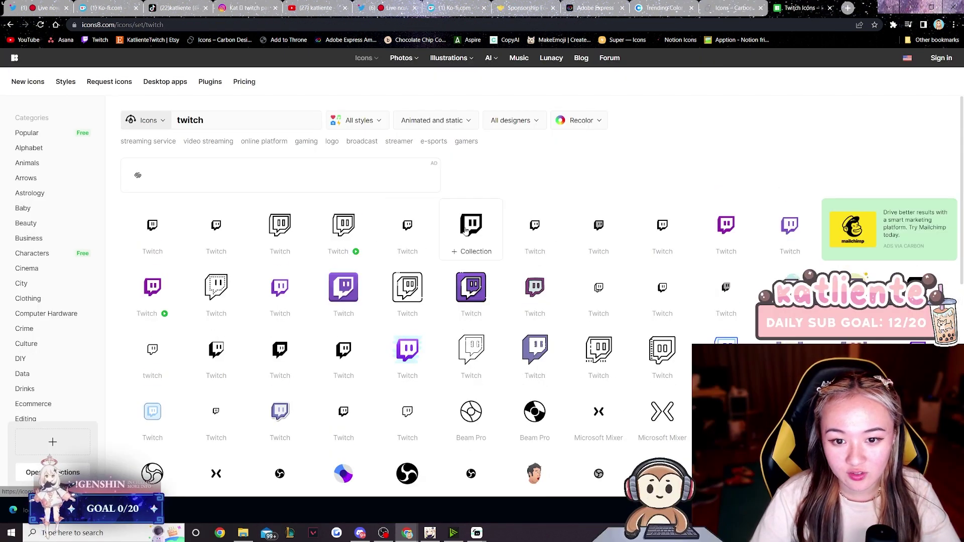
Scroll through the icons8 Twitch icon search results
scroll(718, 238, "down", 7)
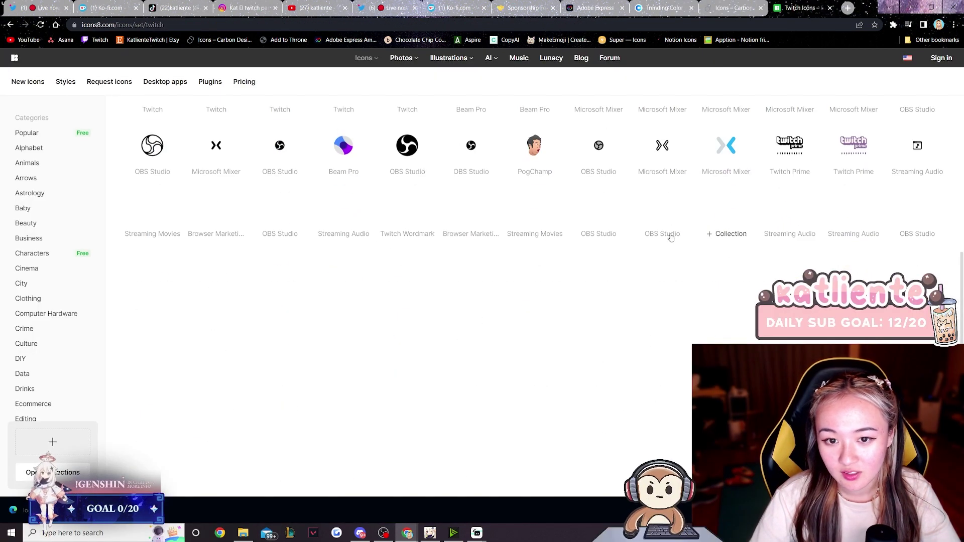
scroll(627, 261, "up", 7)
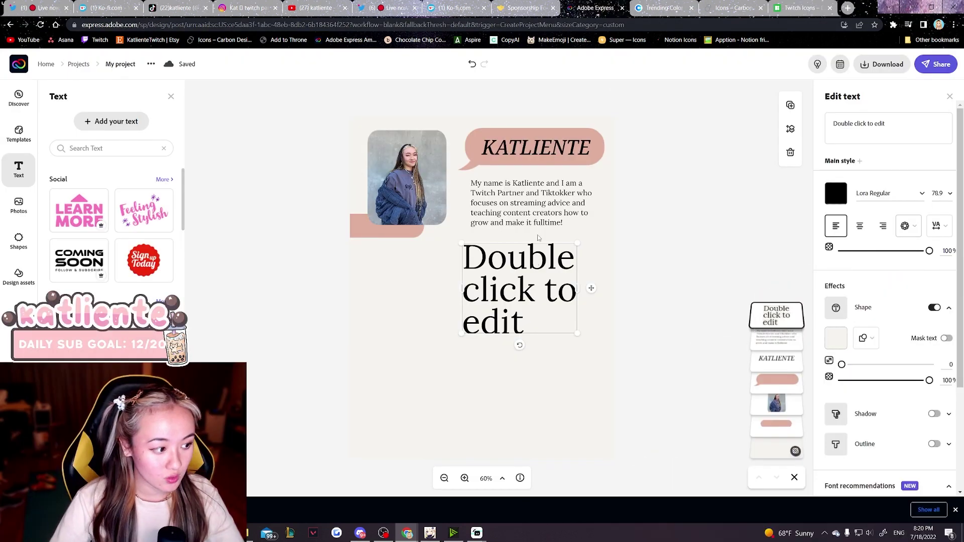
Give the placeholder text an Instagram shape effect and retype it as katliente.ttv
left_click(834, 309)
left_click(842, 312)
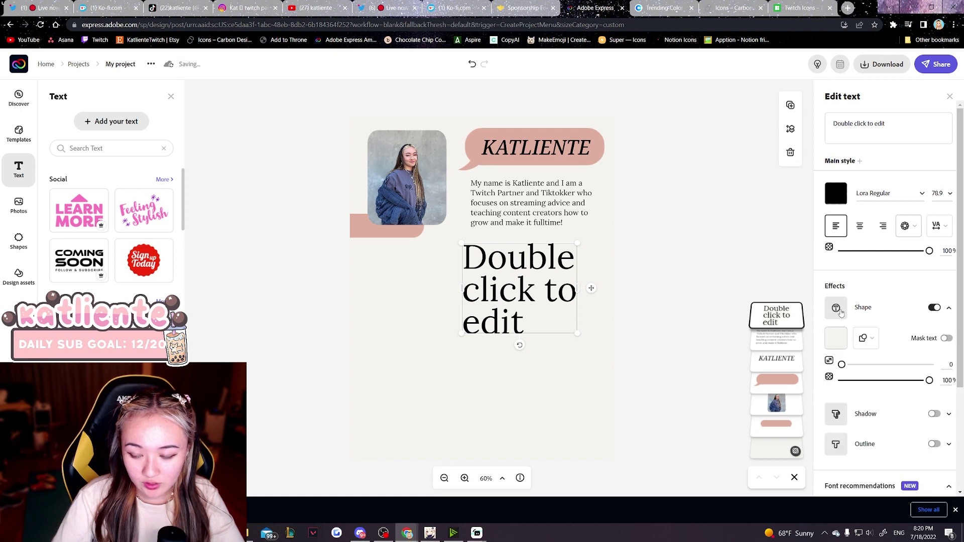
left_click(864, 339)
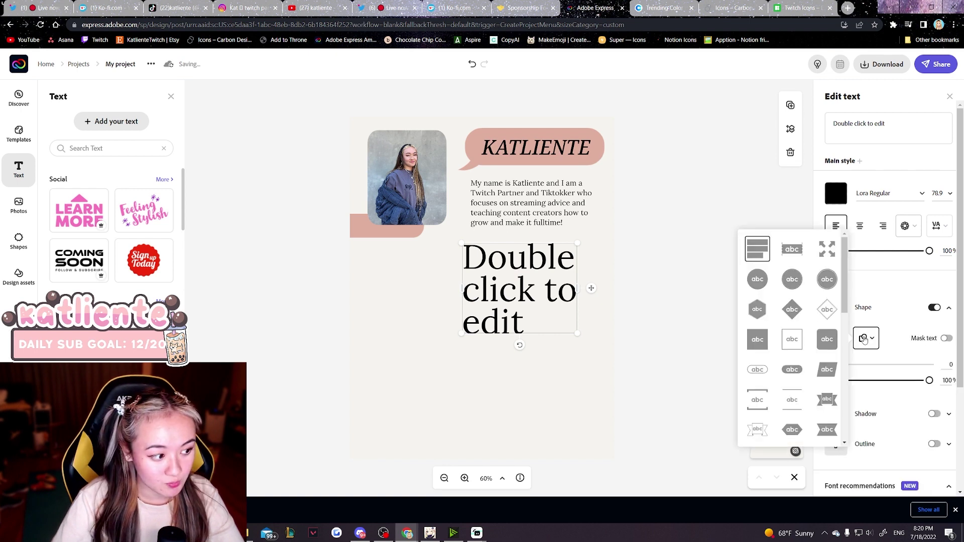
scroll(793, 359, "down", 3)
left_click(793, 346)
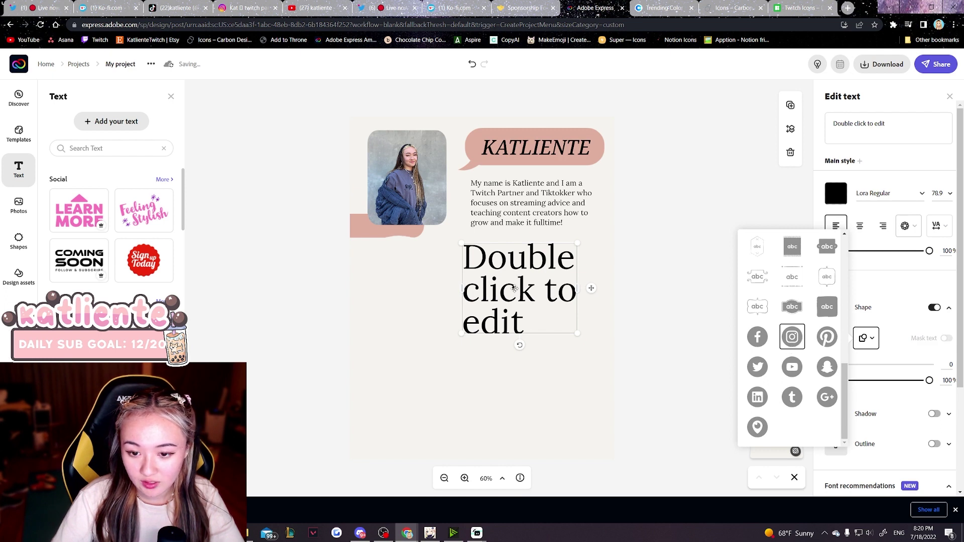
left_click(886, 129)
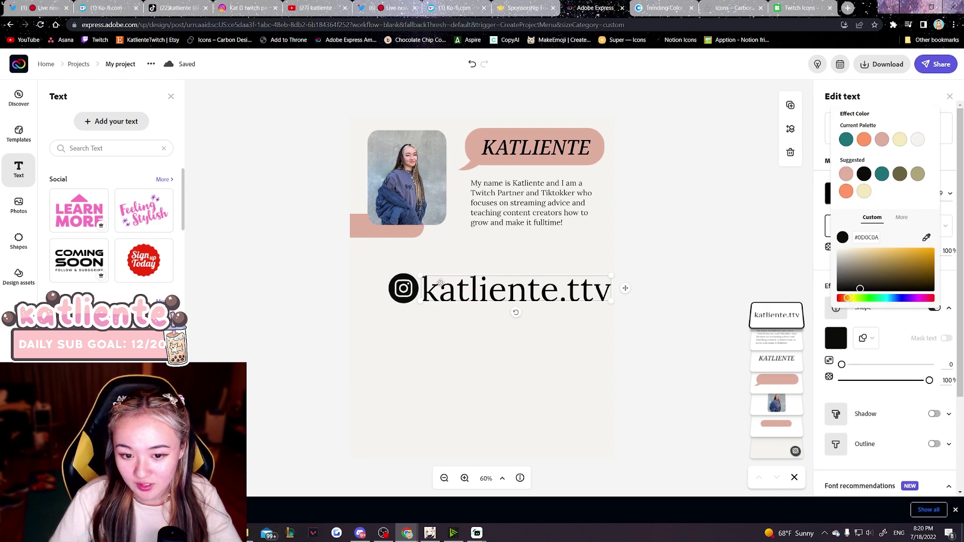
left_click(455, 287)
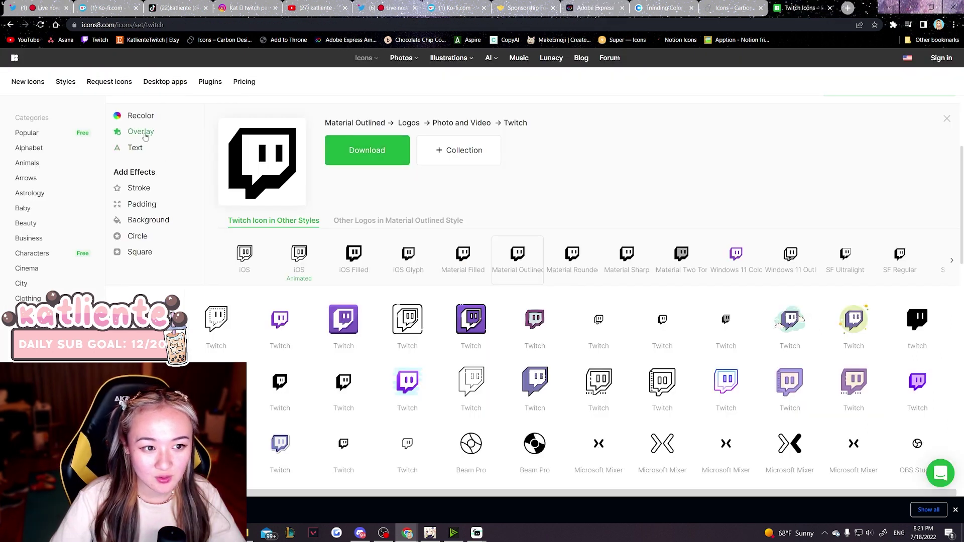
Recolour the outlined Twitch icon white (#FFFFFF) and bring up its download options
left_click(142, 116)
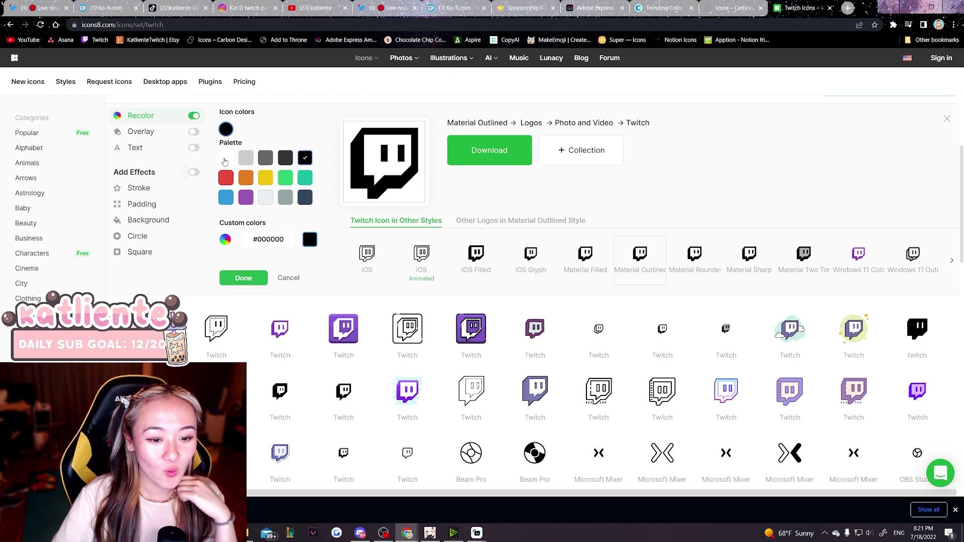
scroll(389, 296, "up", 3)
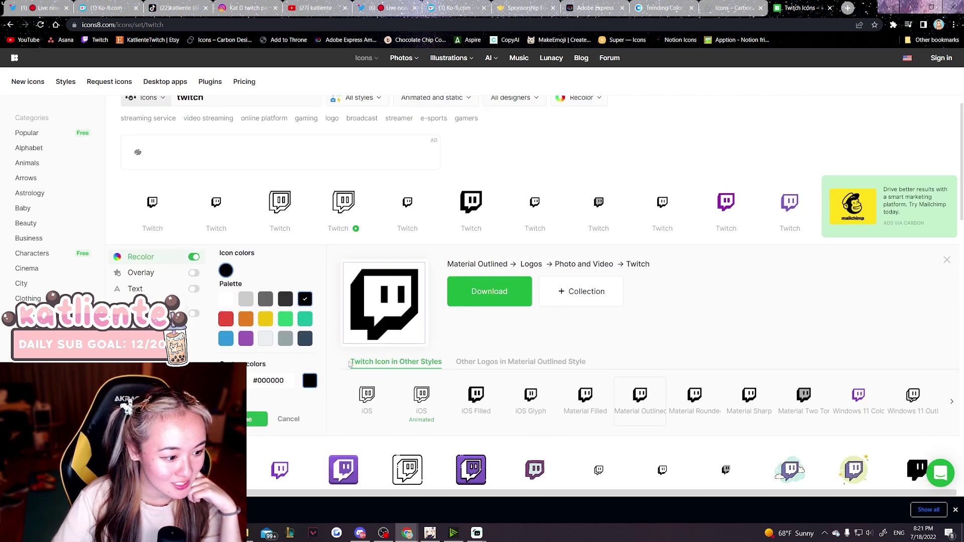
left_click(229, 302)
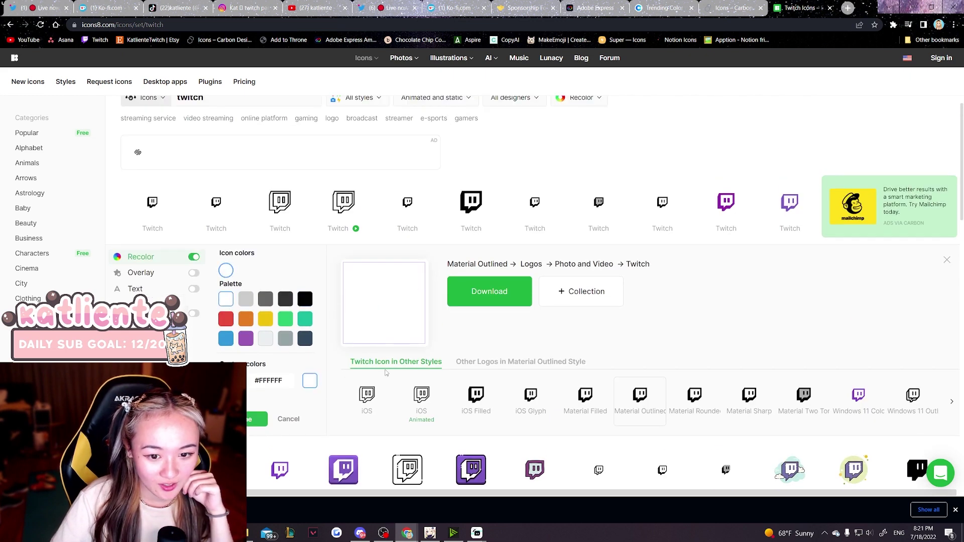
left_click(490, 292)
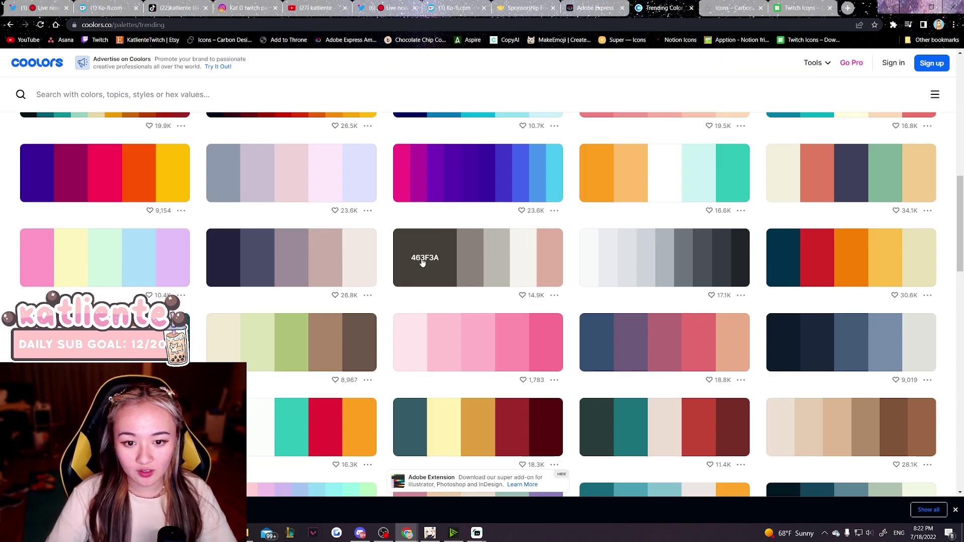
left_click(423, 256)
left_click(595, 7)
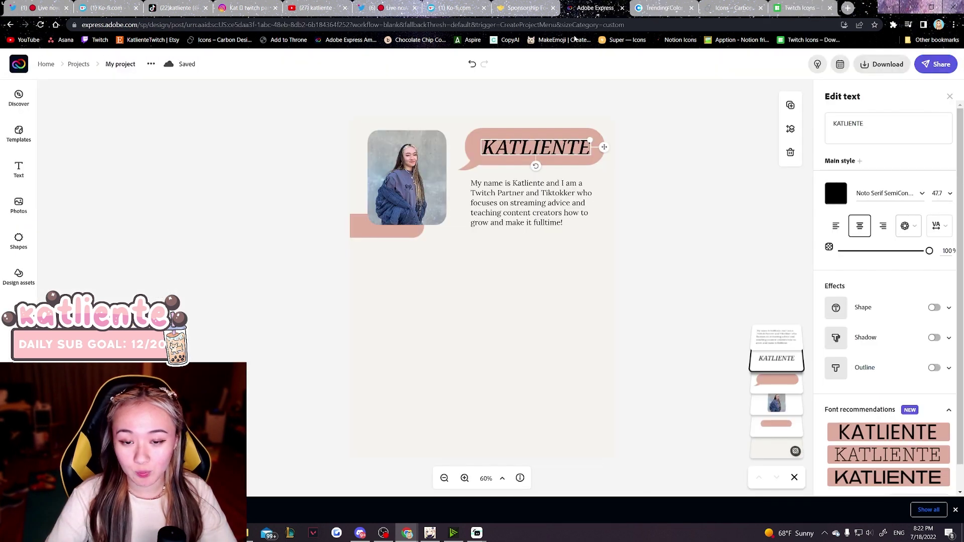
Recolour the KATLIENTE name to the dark grey hex 463F3A
left_click(836, 193)
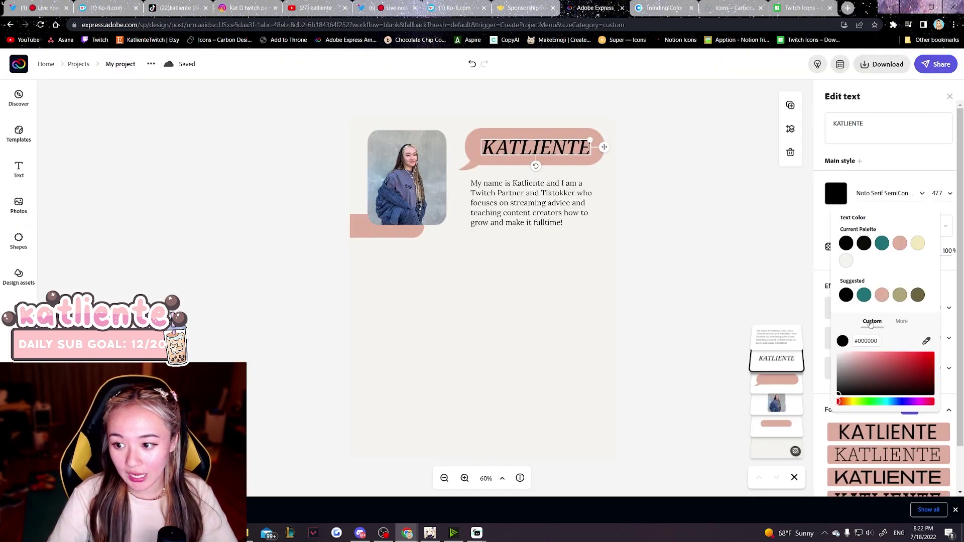
left_click_drag(877, 340, 852, 340)
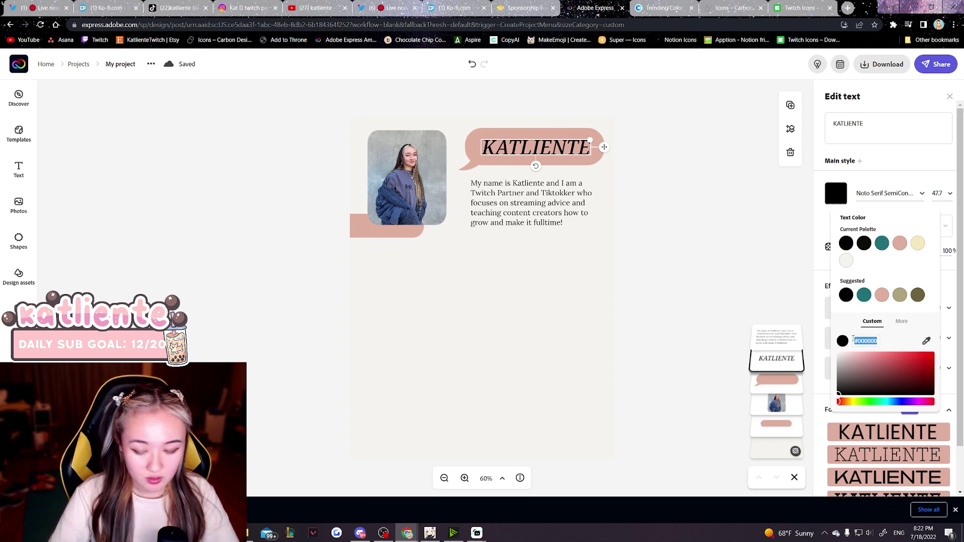
type("463F3A")
left_click(693, 238)
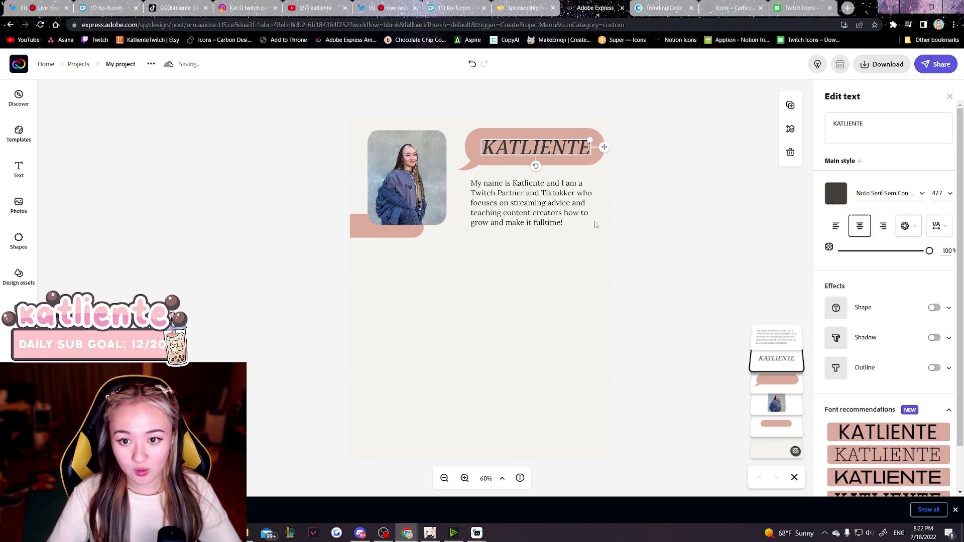
Give the blurb paragraph the matching dark grey suggested swatch
left_click(533, 216)
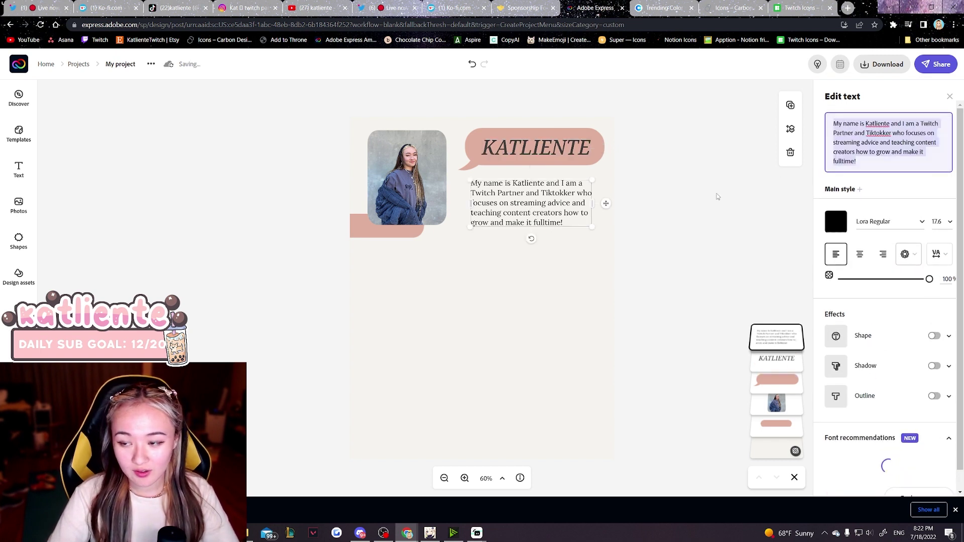
left_click(835, 221)
left_click(865, 307)
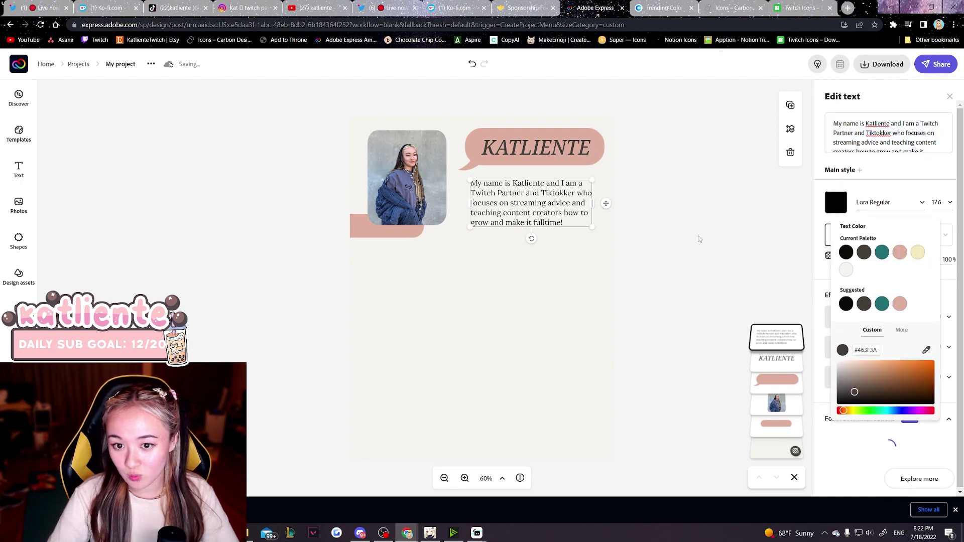
left_click(699, 239)
left_click_drag(538, 202, 541, 202)
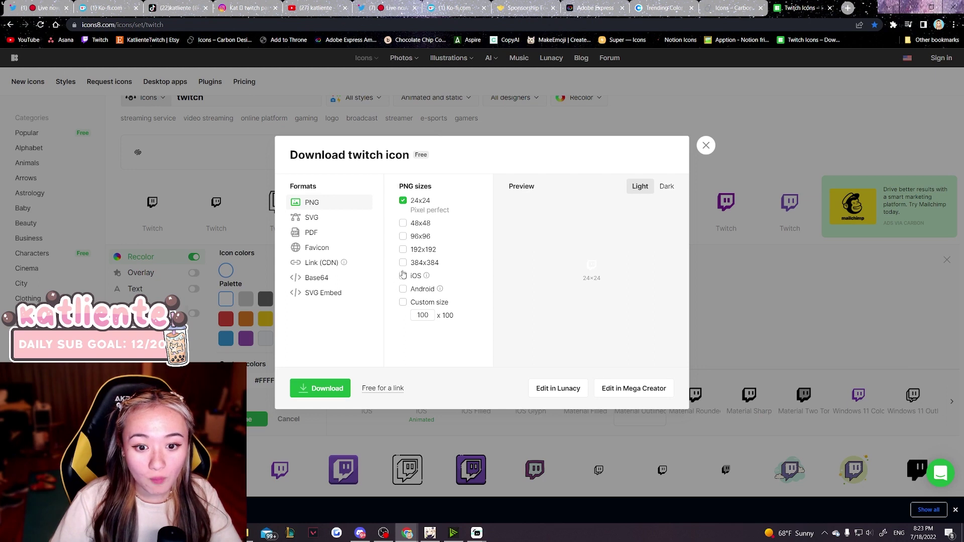
Add the 384x384 and 192x192 PNG sizes and download the white Twitch icon
left_click(403, 263)
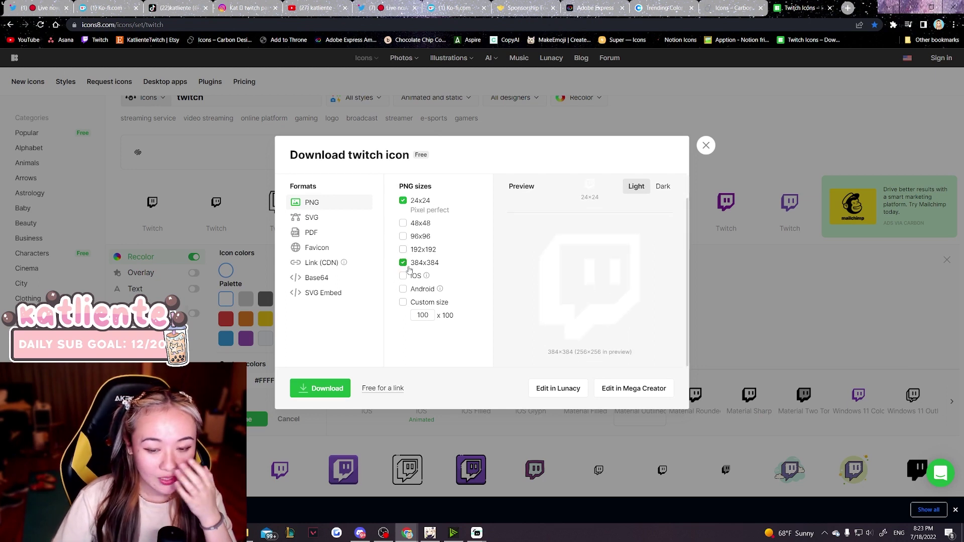
left_click(403, 249)
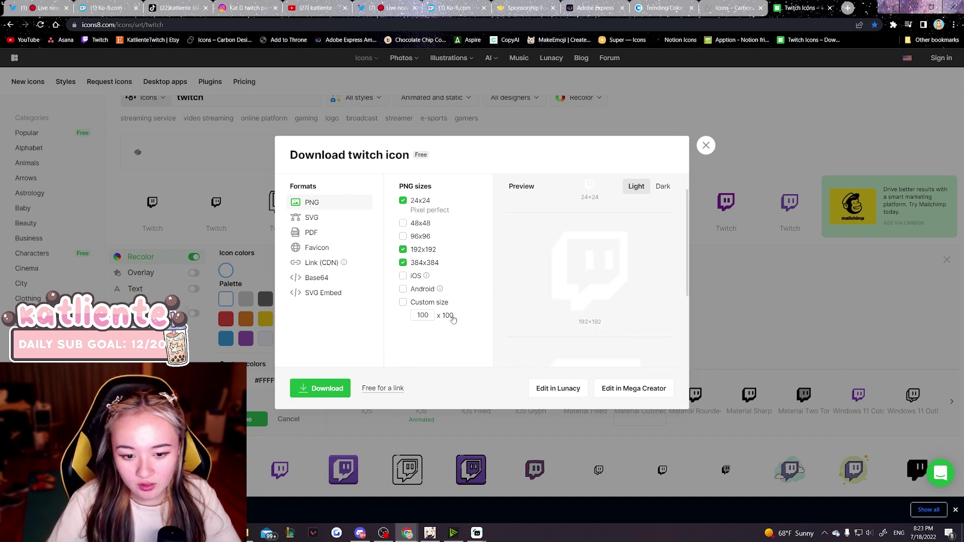
left_click(318, 389)
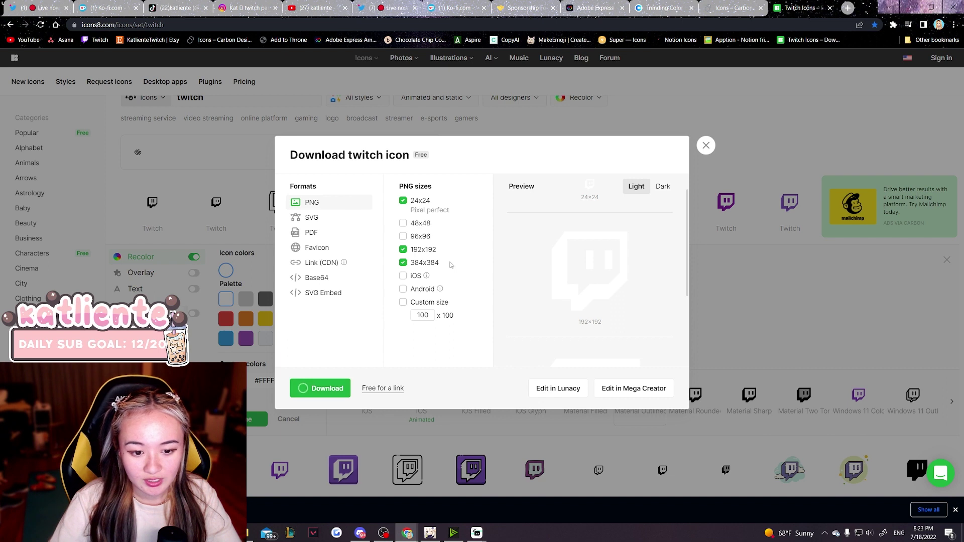
key("ctrl+shift+Tab")
key("ctrl+shift+Tab")
key("ctrl+shift+Tab")
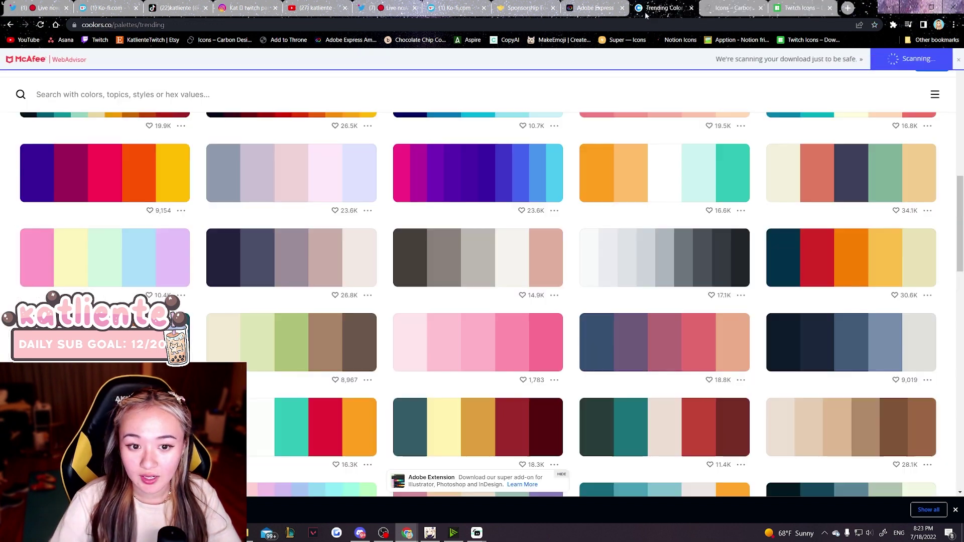
Copy the light grey BCB8B1 swatch from Coolors' trending palettes
key("alt+Tab")
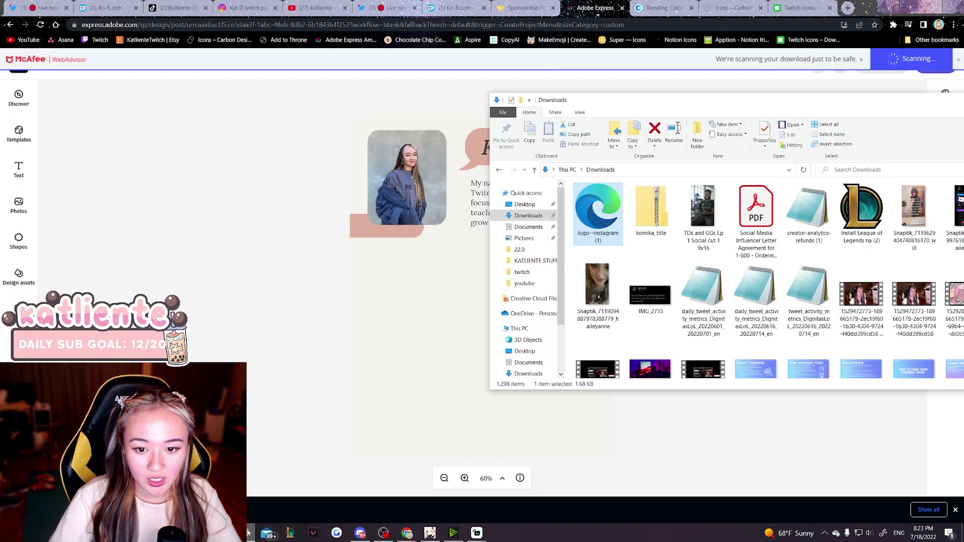
key("alt+Tab")
key("ctrl+Tab")
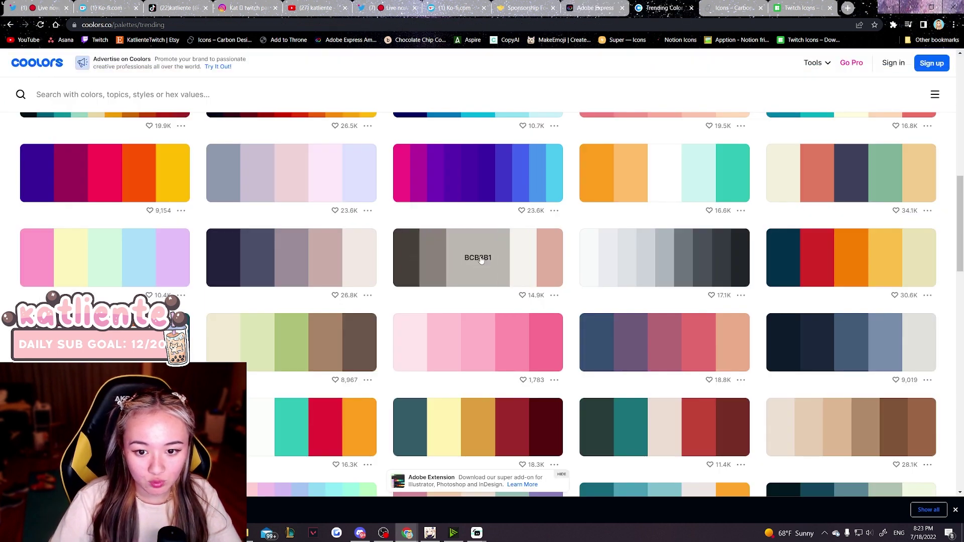
left_click(450, 258)
Search the shape library for 'circle' and add a circle below the photo
left_click(595, 7)
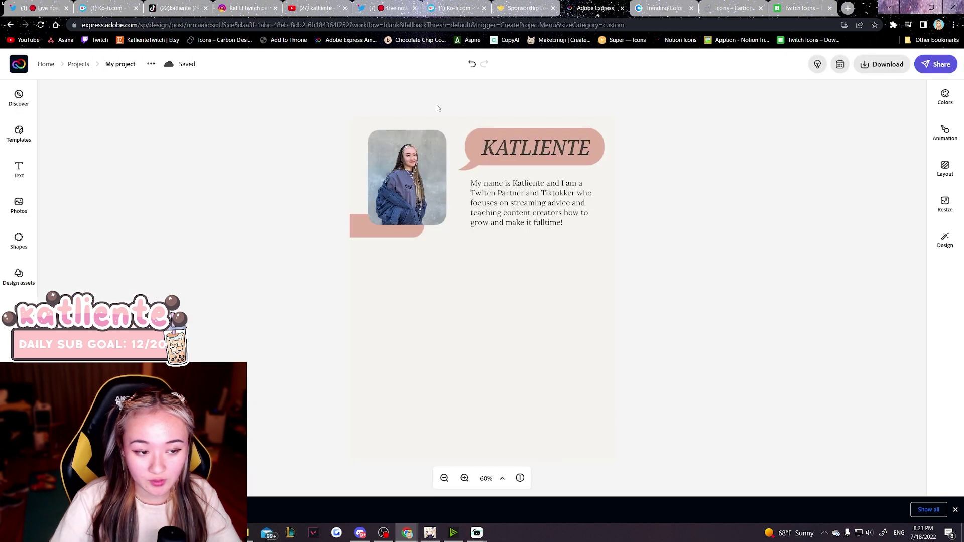
left_click(16, 245)
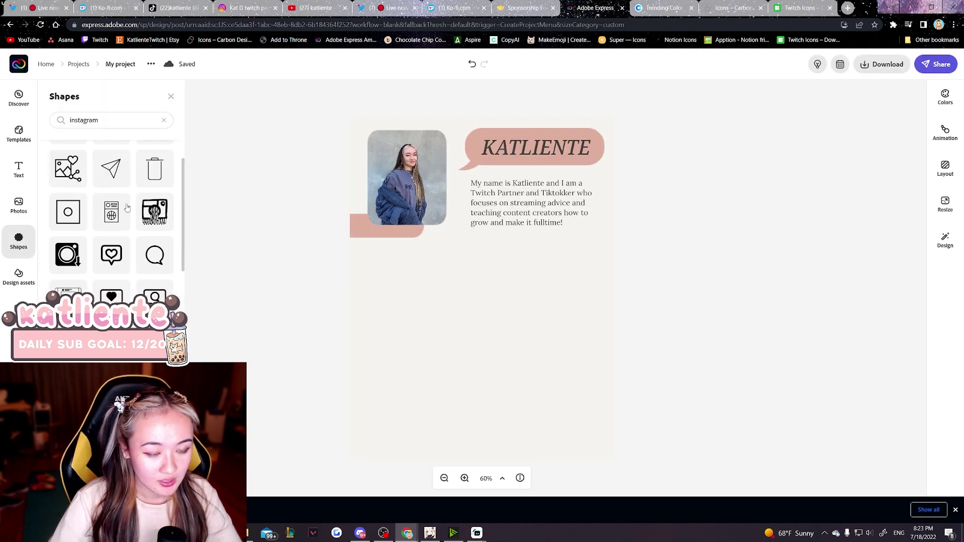
left_click(161, 121)
type("circle")
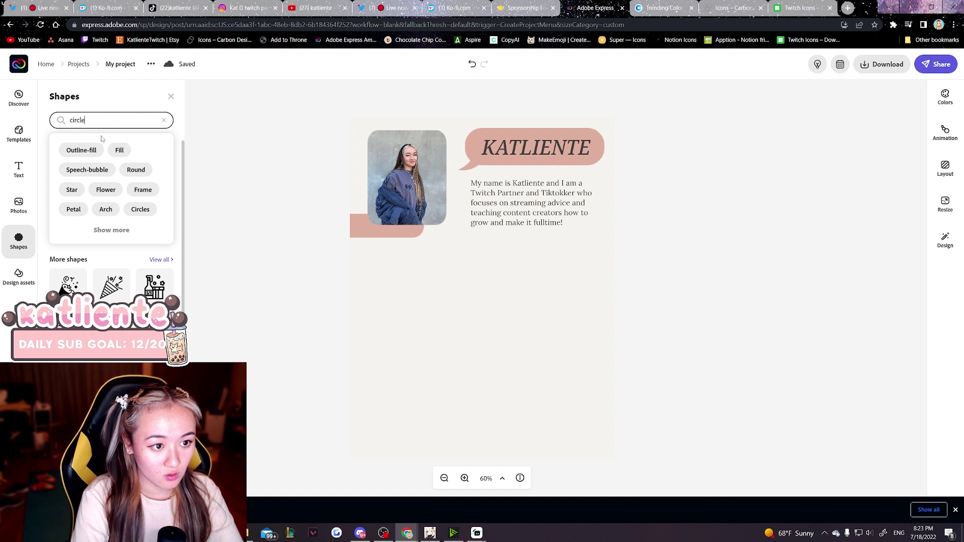
key("Return")
left_click(67, 182)
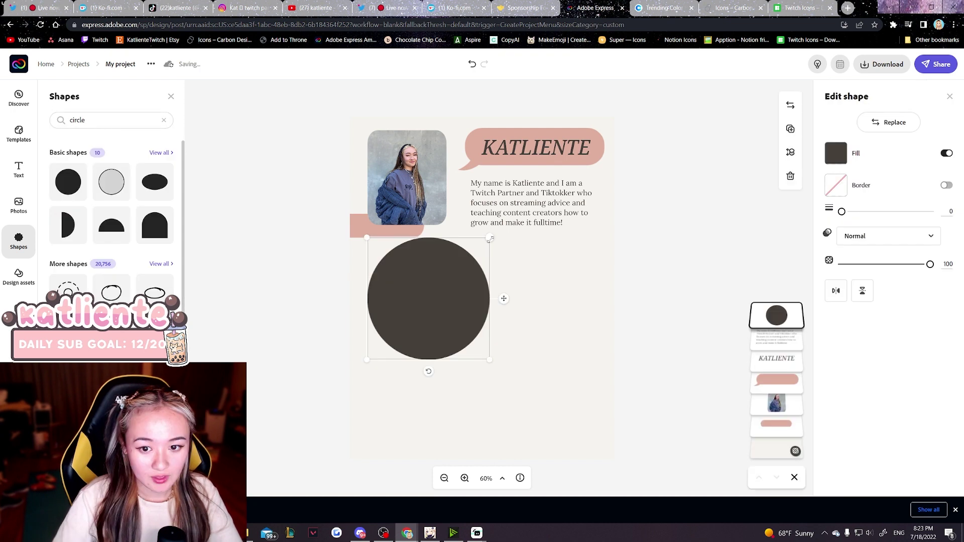
left_click_drag(490, 236, 404, 275)
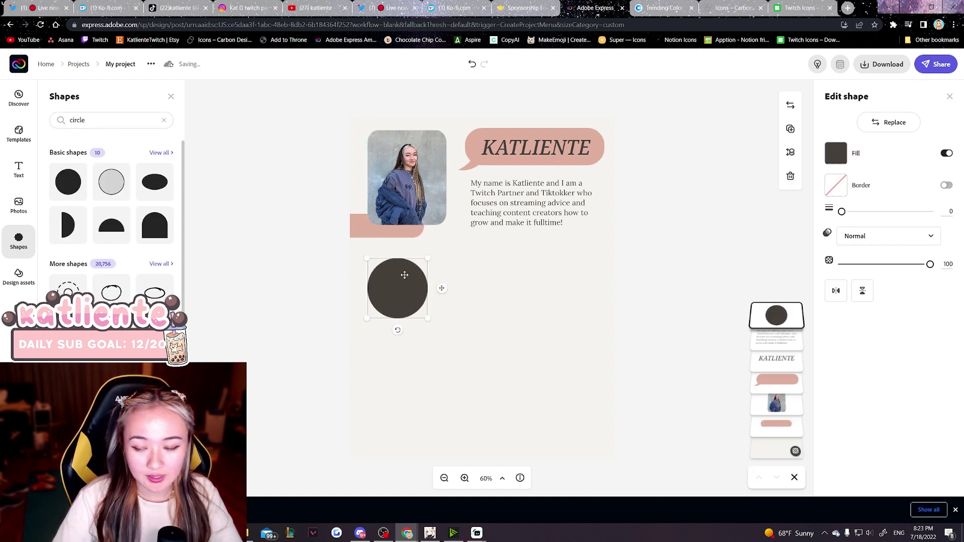
Fill the circle with grey 8A817C and shrink it
left_click(836, 153)
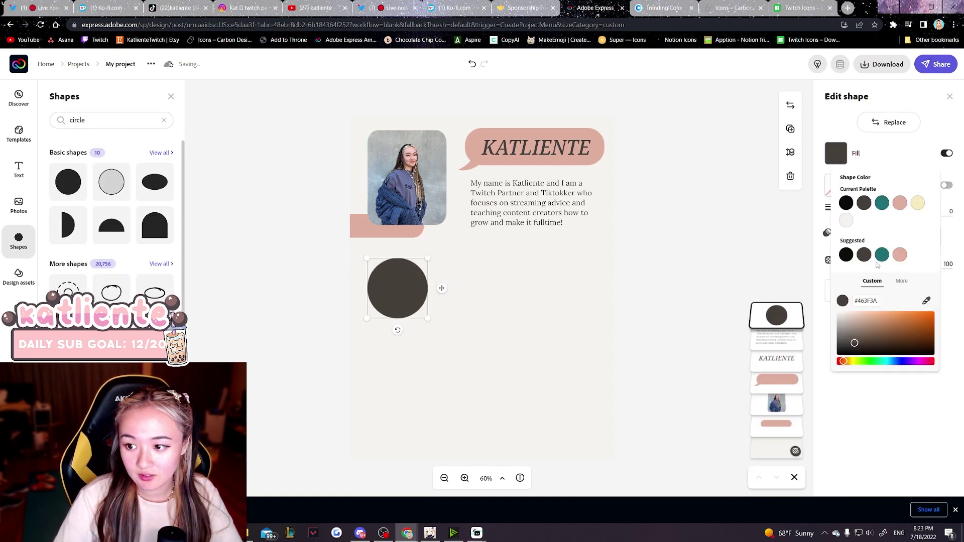
left_click(873, 300)
key("ctrl+v")
left_click(399, 282)
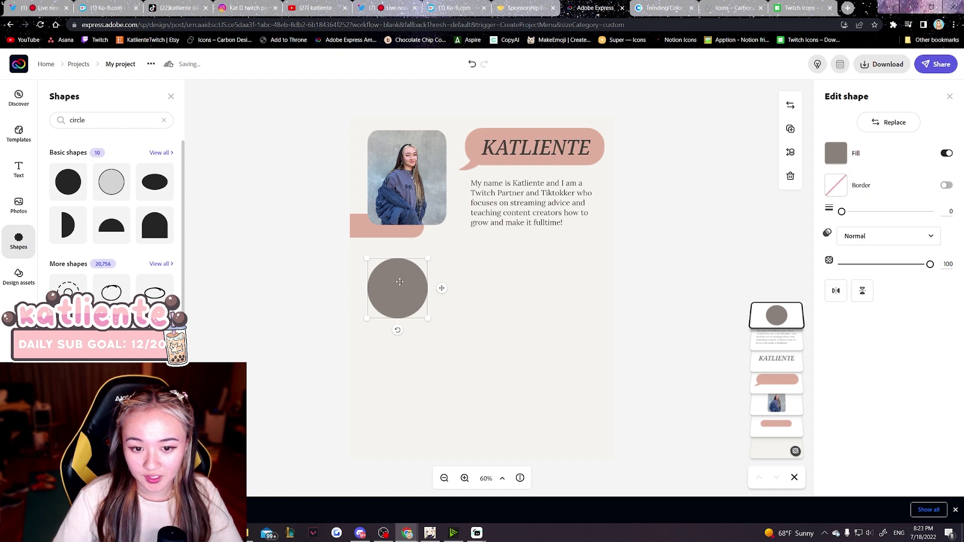
left_click_drag(429, 259, 416, 271)
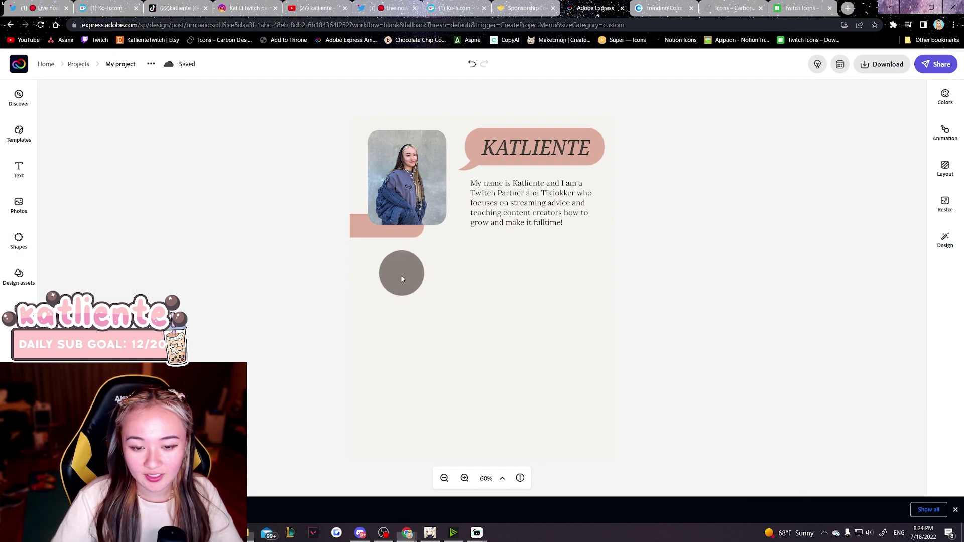
left_click_drag(402, 280, 406, 284)
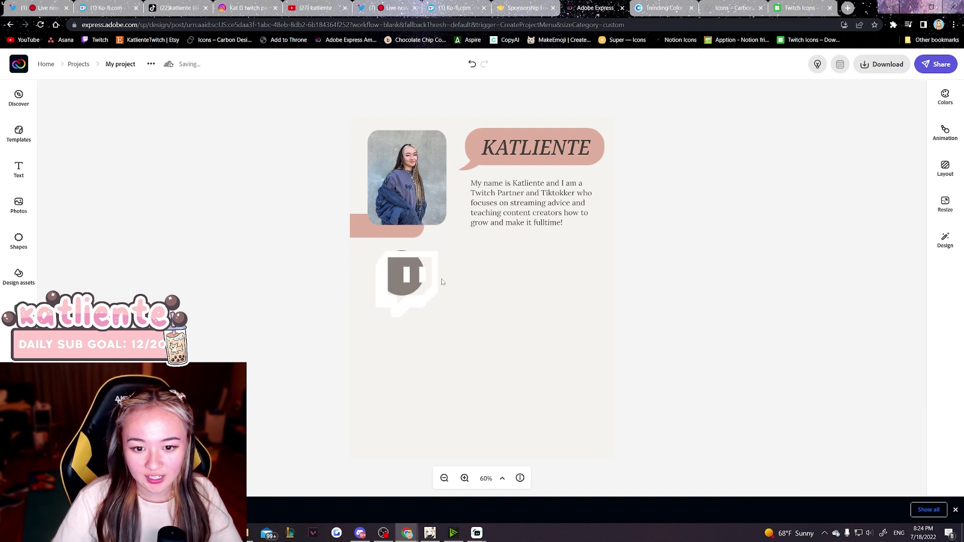
Scale the white Twitch logo and centre it inside the grey circle
left_click(429, 301)
left_click_drag(440, 253, 394, 298)
left_click_drag(385, 310, 400, 278)
left_click(677, 262)
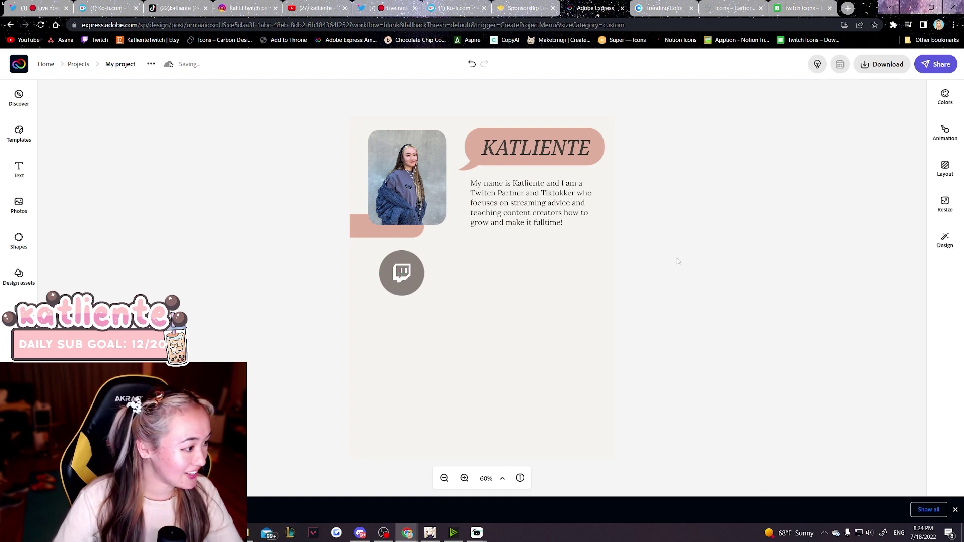
left_click(400, 282)
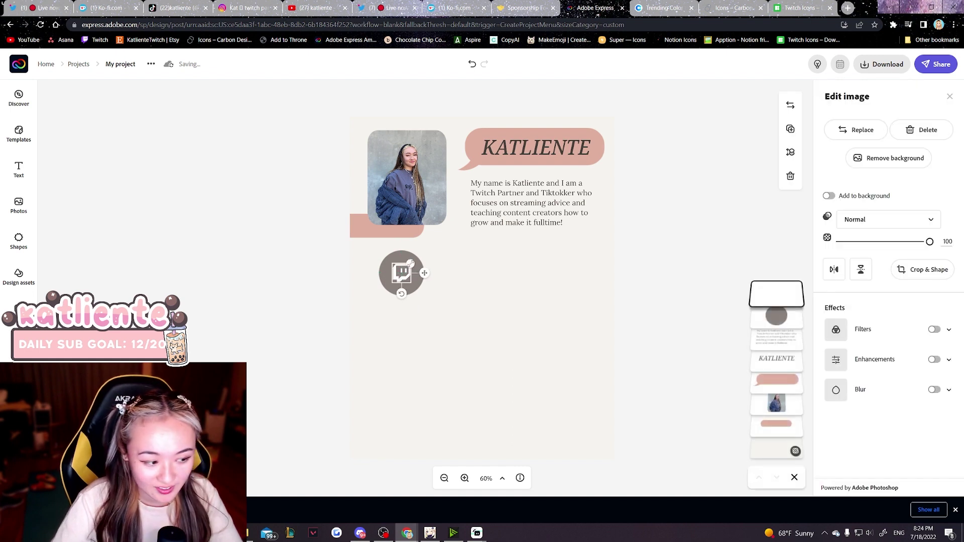
left_click_drag(411, 264, 416, 259)
left_click(271, 300)
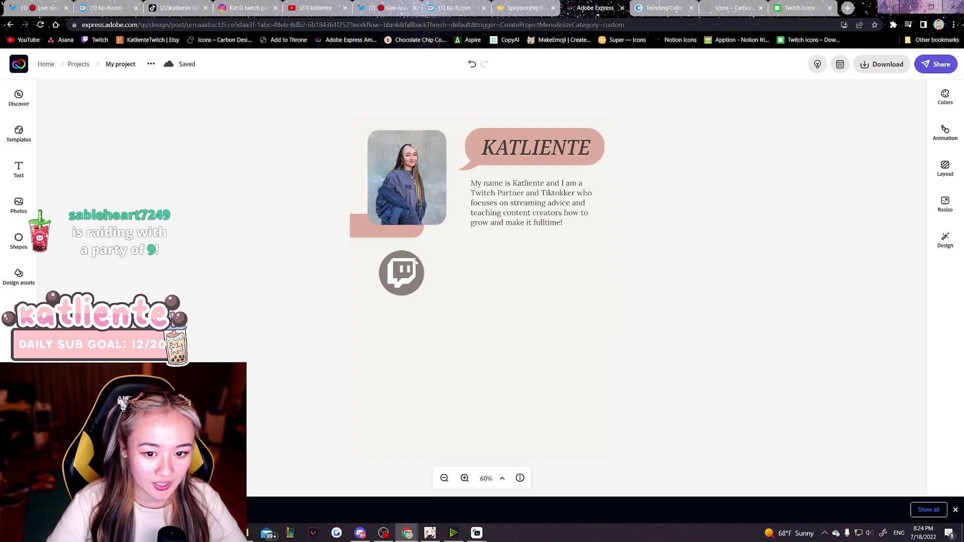
left_click(408, 277)
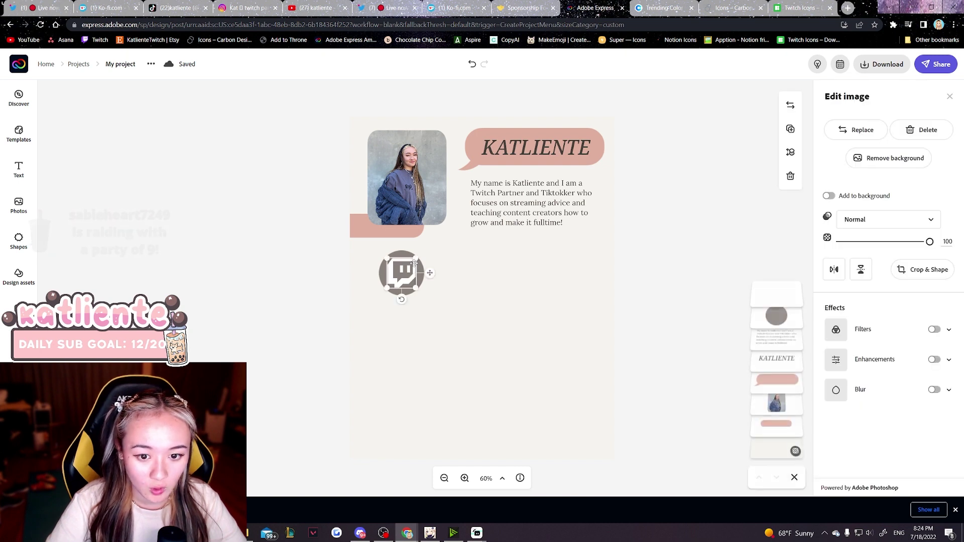
left_click_drag(413, 260, 406, 277)
left_click(240, 315)
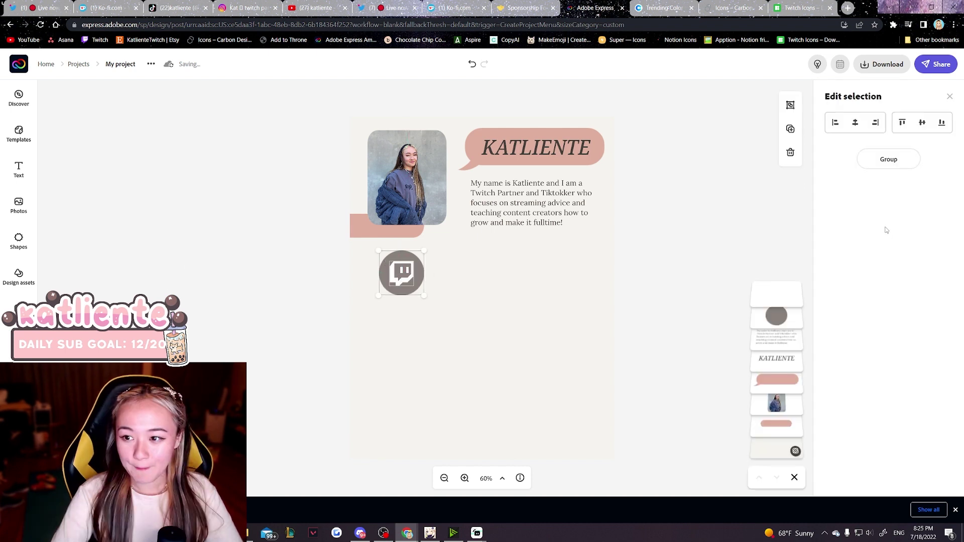
Group the white Twitch logo with its grey circle into one icon
left_click(889, 159)
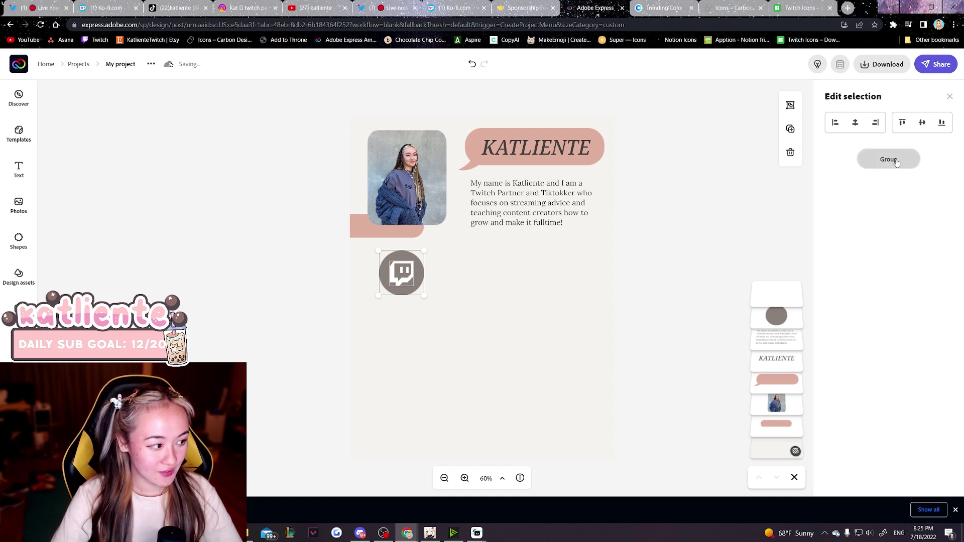
mouse_move(399, 270)
left_mouse_down()
mouse_move(380, 278)
mouse_move(400, 278)
mouse_move(405, 304)
mouse_move(406, 281)
mouse_move(391, 275)
left_mouse_up()
left_click(694, 297)
key("ctrl+z")
left_click(955, 510)
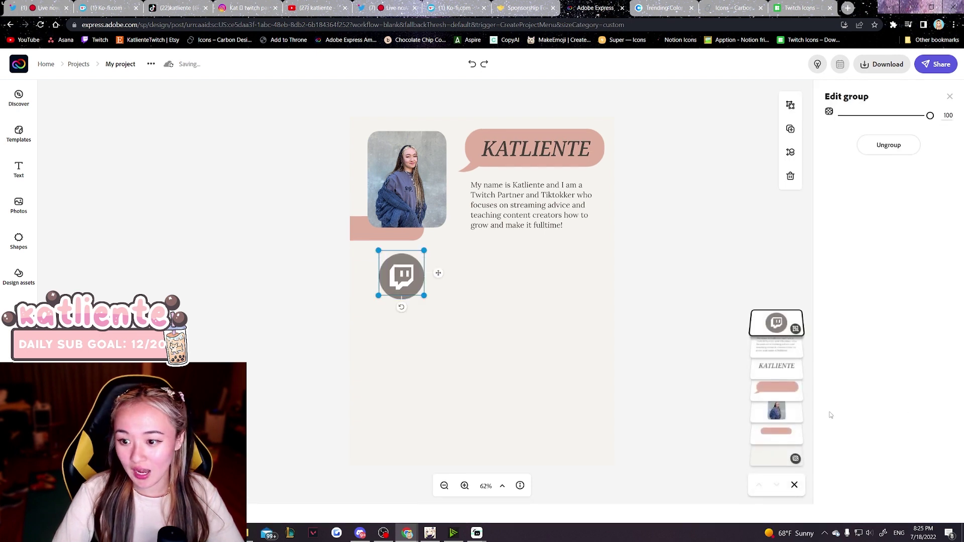
left_click(686, 317)
key("ctrl+z")
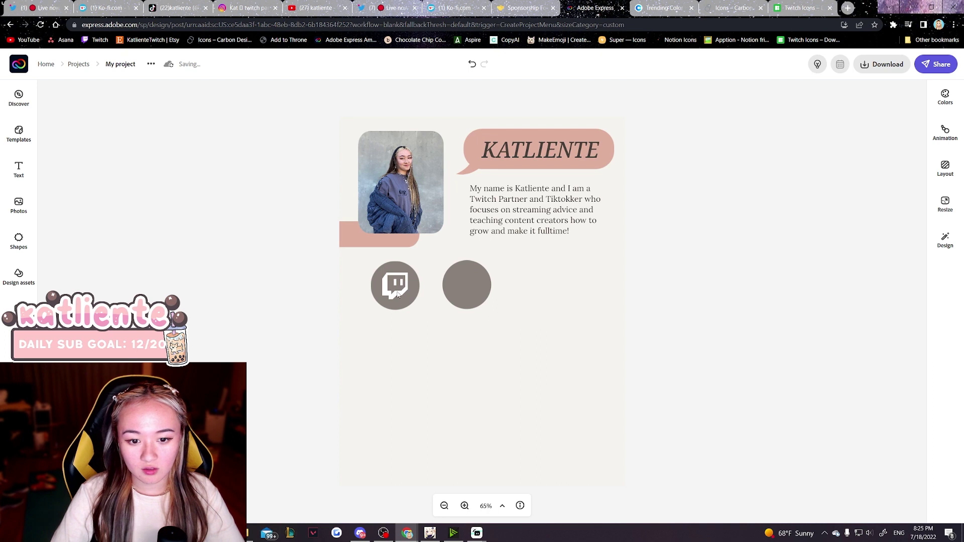
left_click(397, 295)
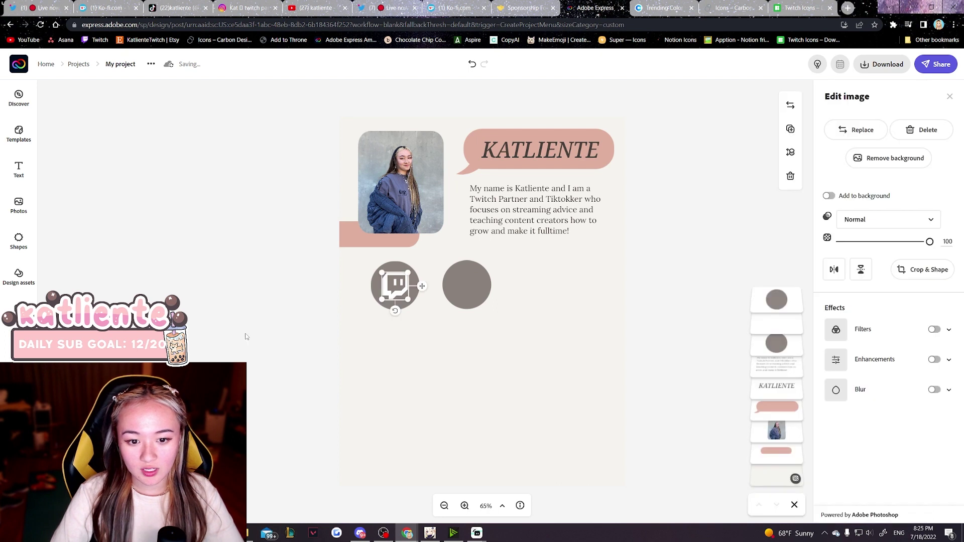
left_click(246, 333)
left_click_drag(356, 325, 422, 262)
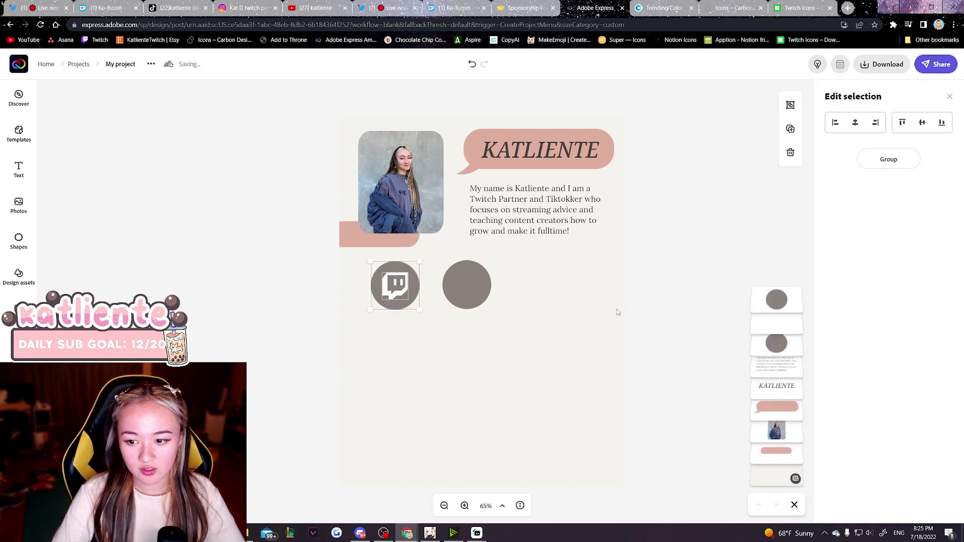
left_click(909, 160)
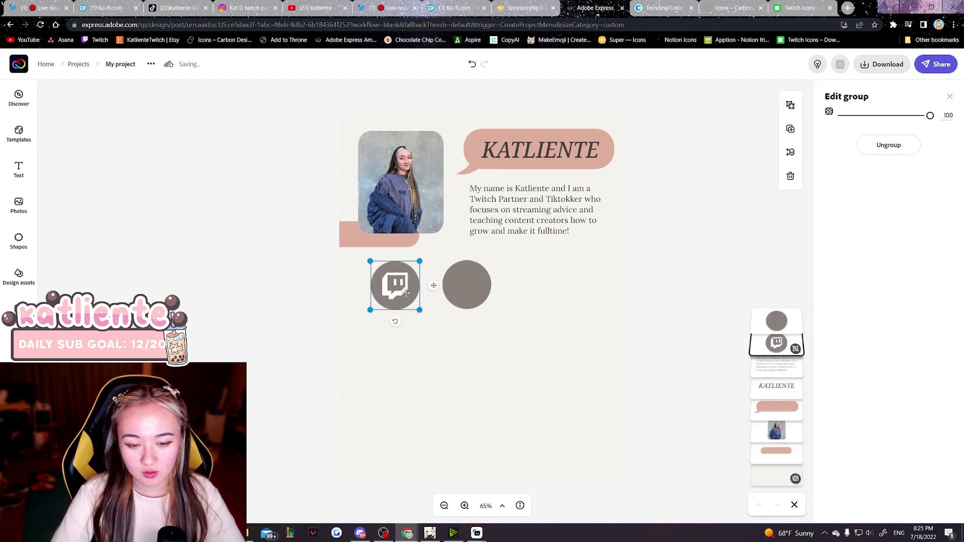
left_click_drag(402, 291, 390, 291)
Line up copies of the grey circle into a row of four icons beside Twitch
left_click_drag(467, 289, 583, 289)
key("ctrl+v")
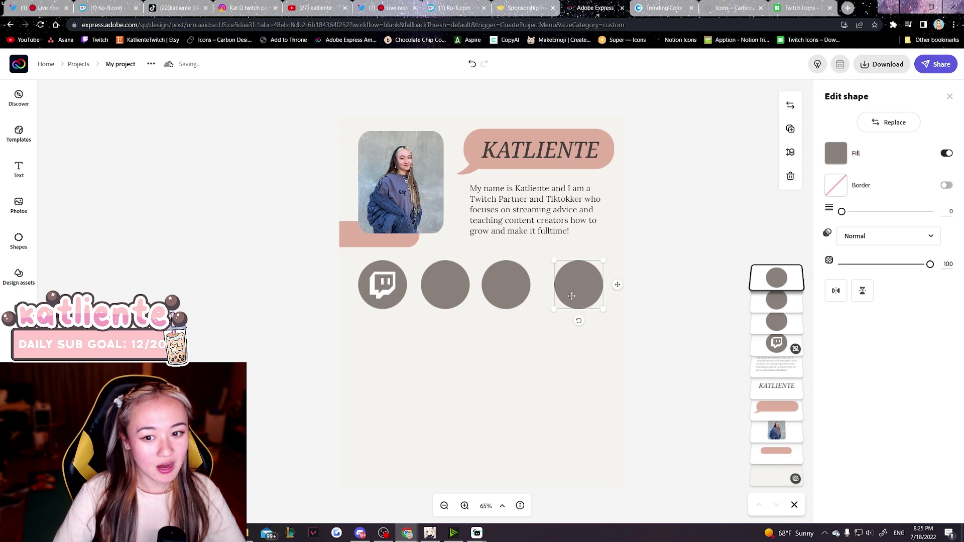
left_click_drag(394, 292, 423, 285)
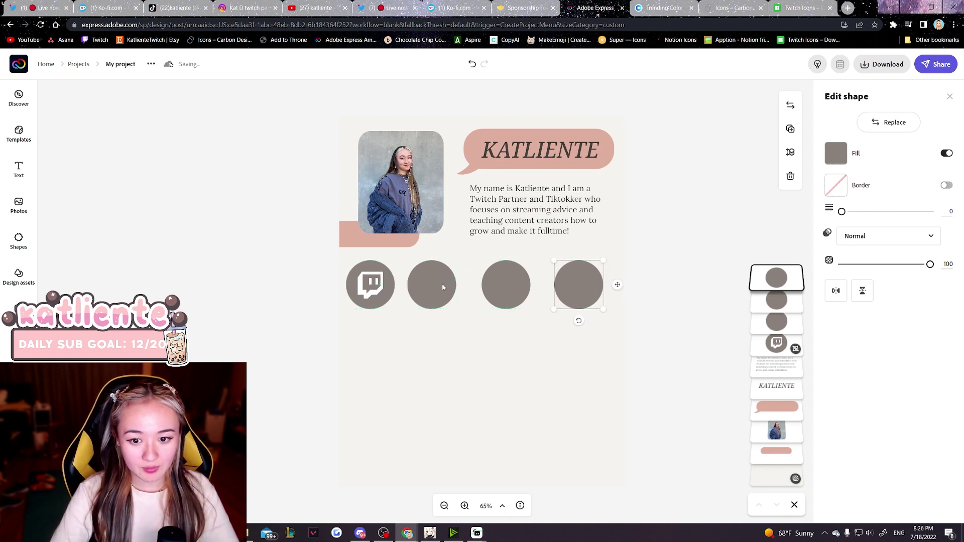
left_click_drag(498, 285, 478, 277)
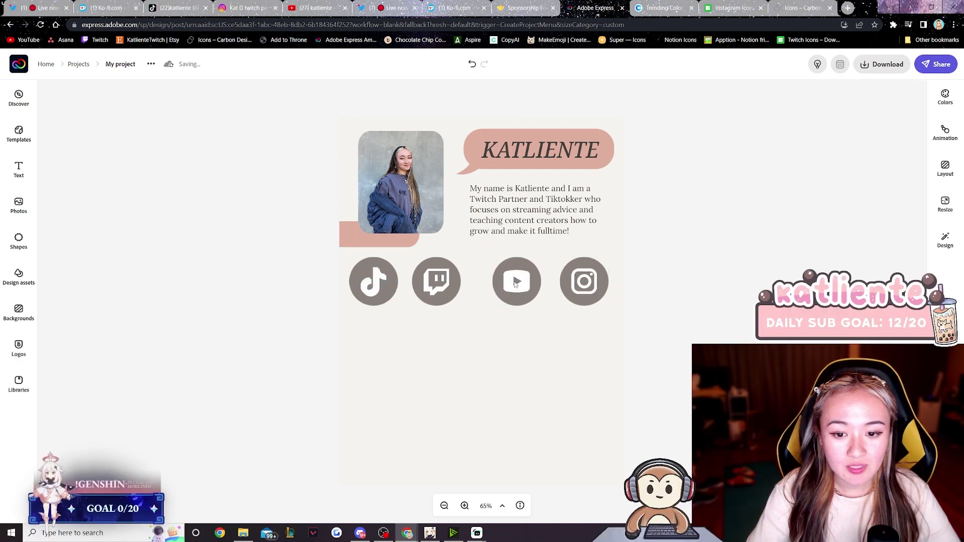
left_click_drag(516, 284, 499, 284)
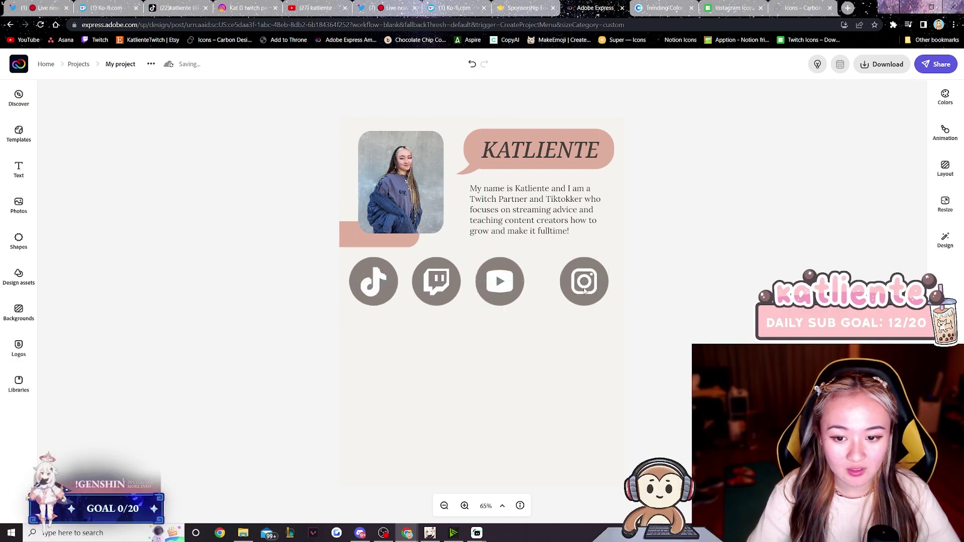
Align the Instagram circle into the row and scale all four social icons down
left_click_drag(584, 293, 564, 293)
left_click_drag(602, 321, 365, 275)
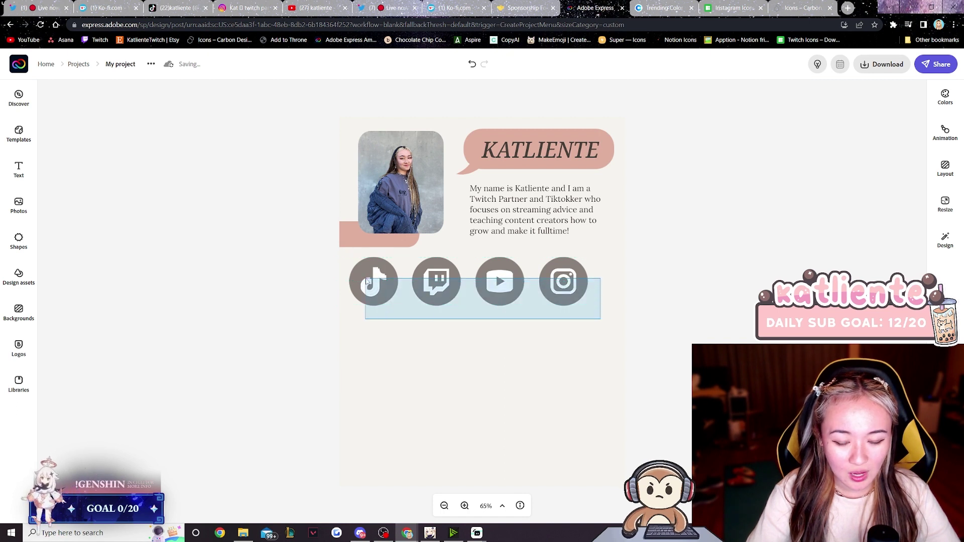
left_click_drag(586, 302, 560, 299)
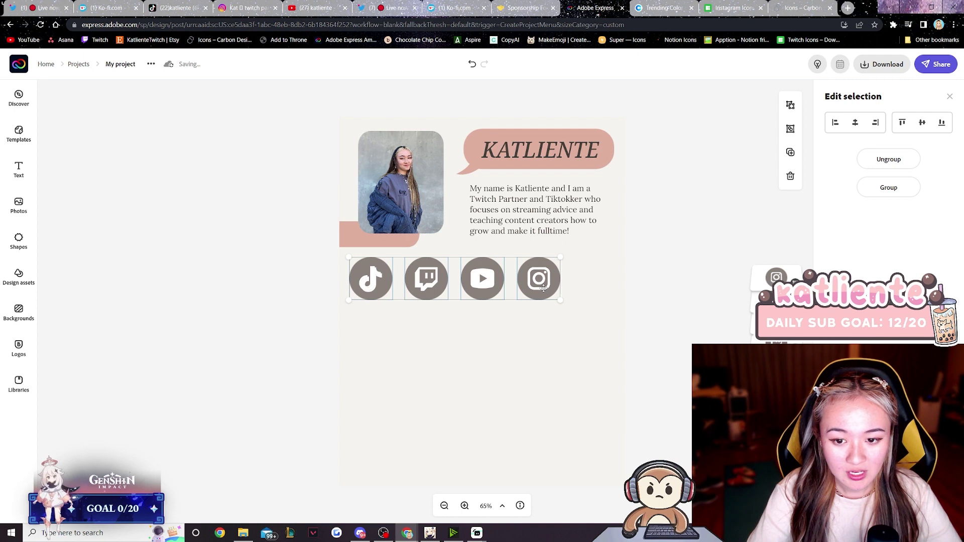
Duplicate the Instagram icon at the row's end, ungroup it and delete its logo
left_click(543, 288)
left_click(686, 293)
left_click(552, 282)
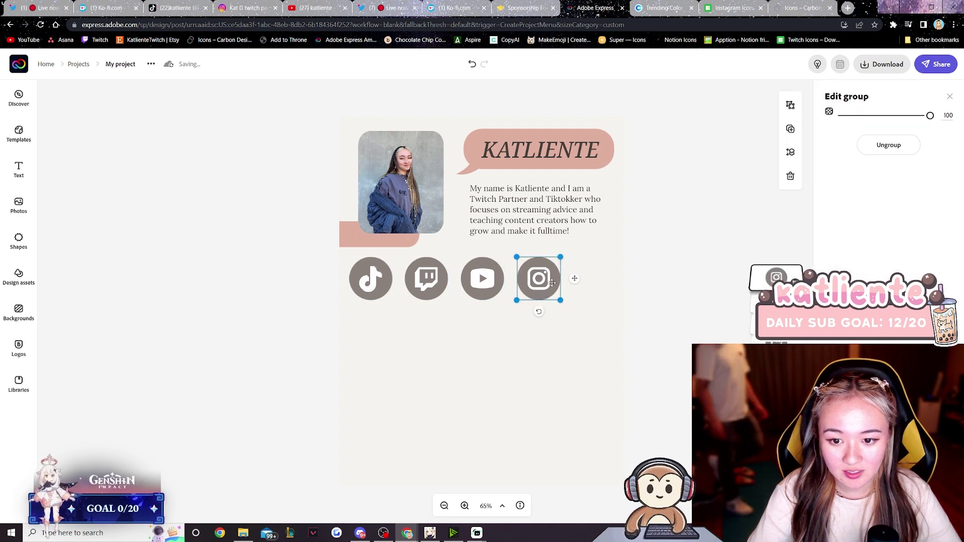
left_click_drag(551, 282, 598, 285)
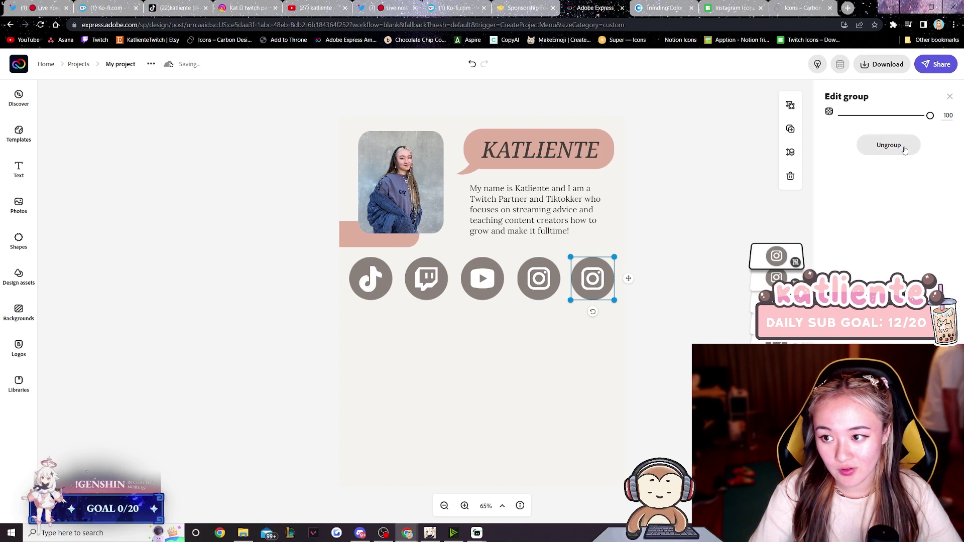
left_click(888, 145)
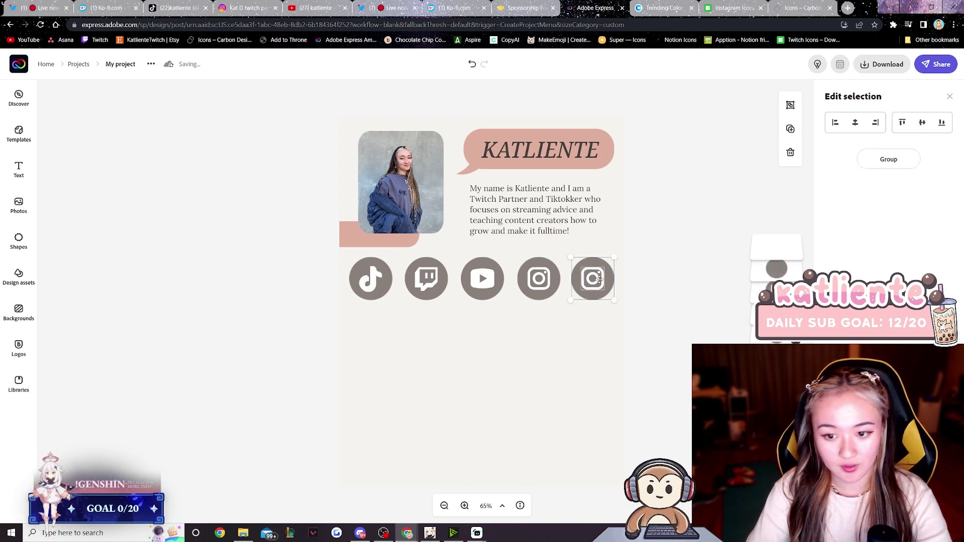
left_click(645, 278)
key("ctrl+z")
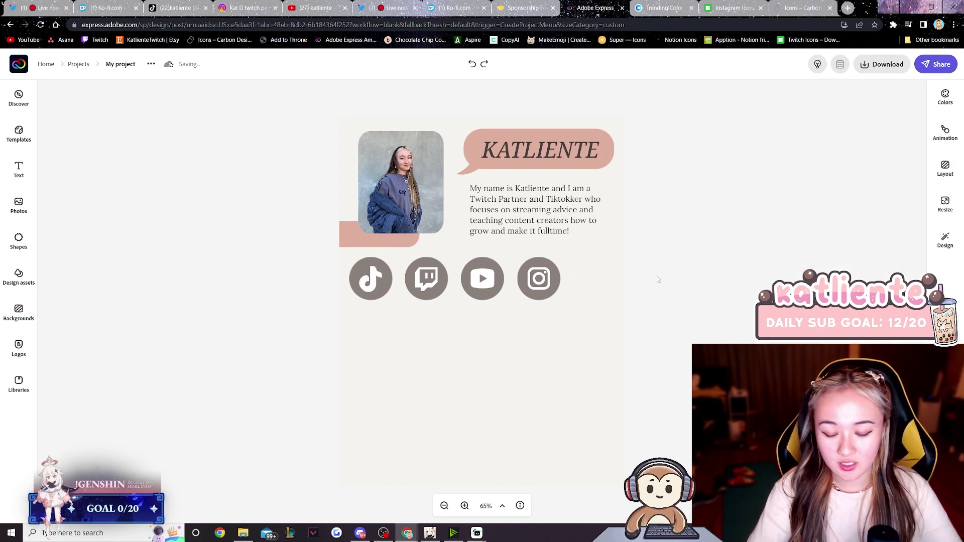
key("ctrl+shift+z")
left_click(594, 291)
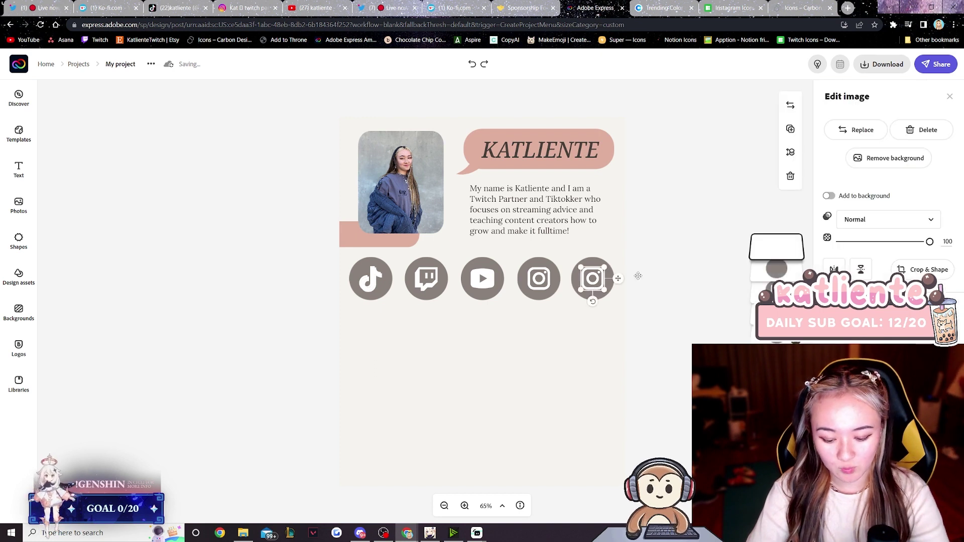
key("Delete")
left_click(722, 8)
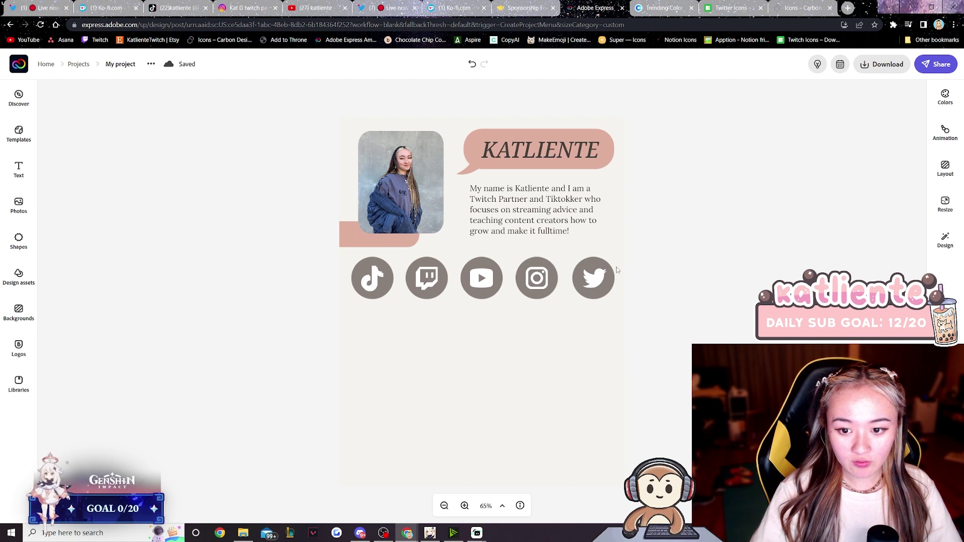
Duplicate the KATLIENTE text under the TikTok icon, make it grey and retype it as 417200
left_click(491, 153)
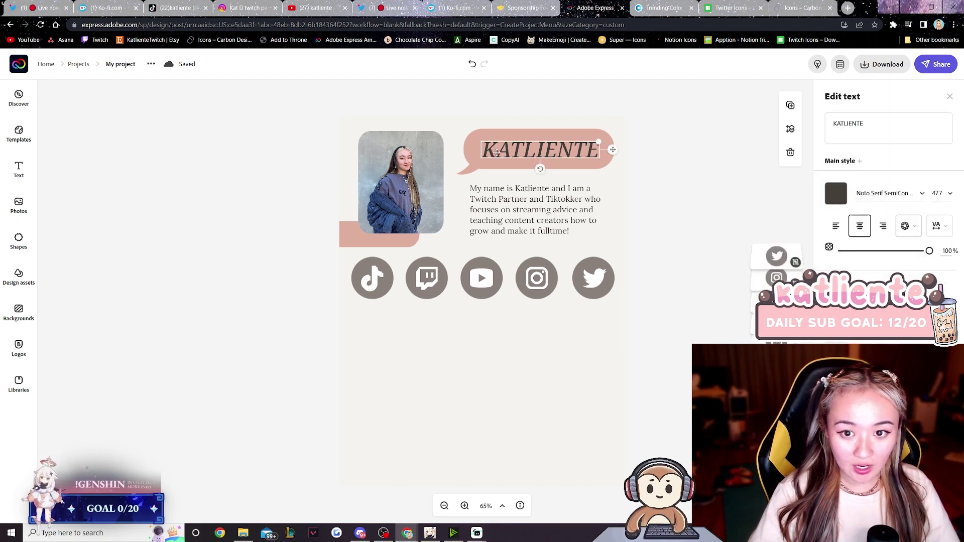
left_click(675, 259)
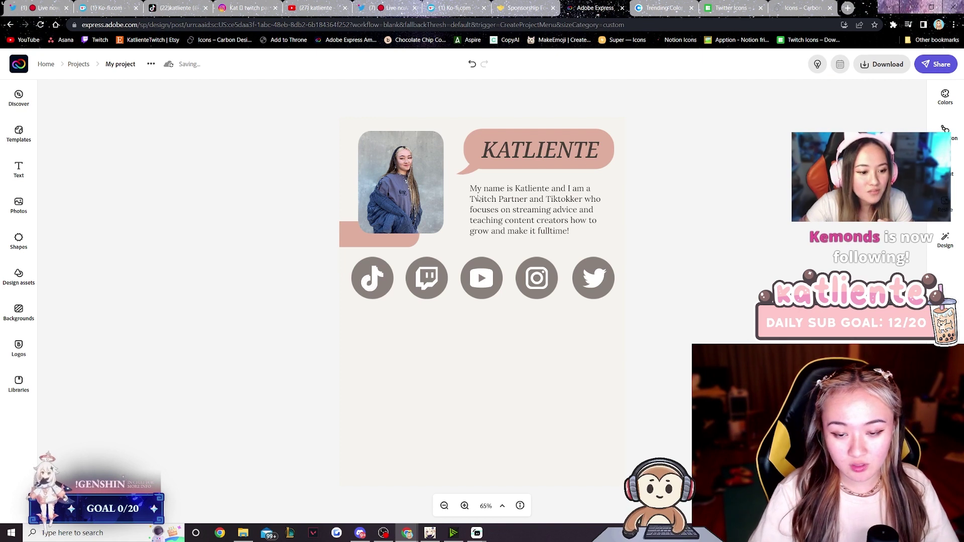
left_click(502, 155)
double_click(409, 314)
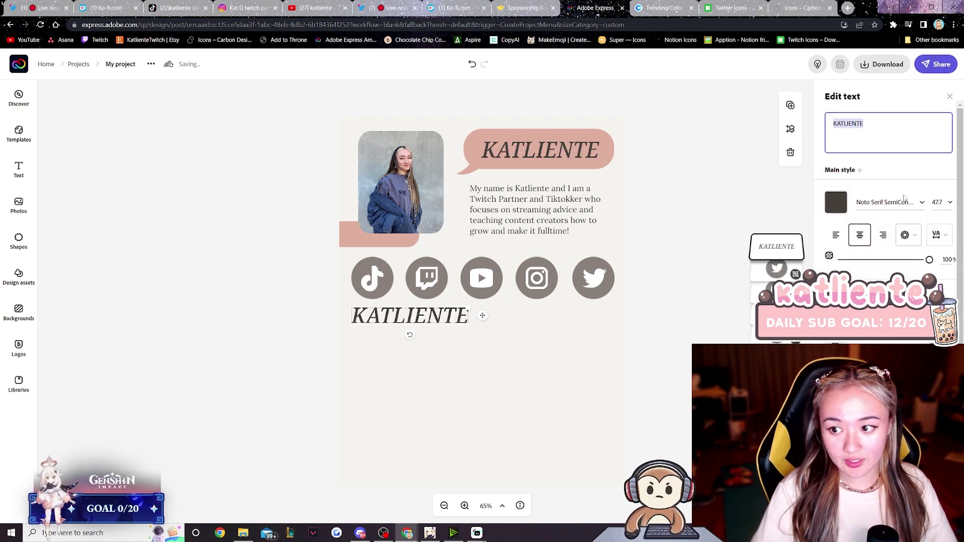
left_click(835, 202)
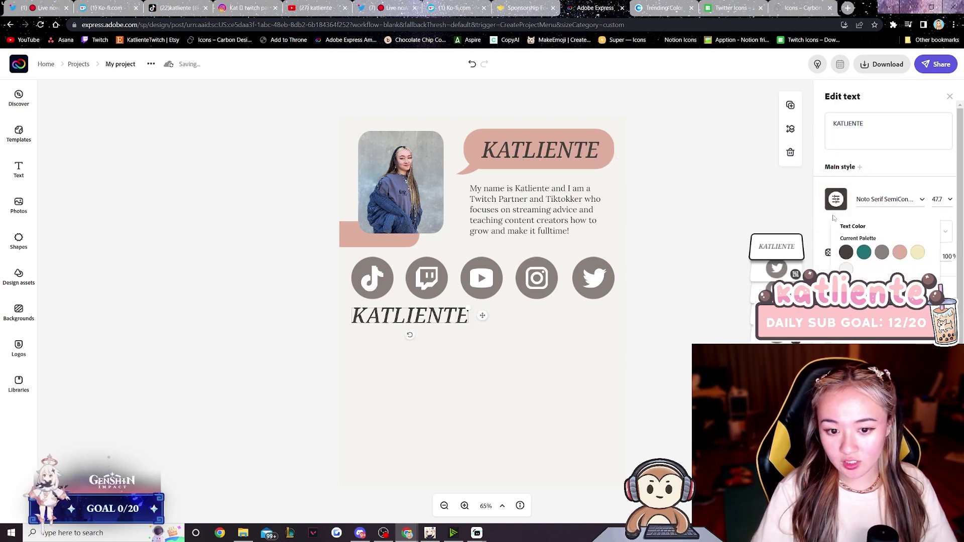
left_click(882, 244)
left_click_drag(871, 120, 763, 154)
type("4172000")
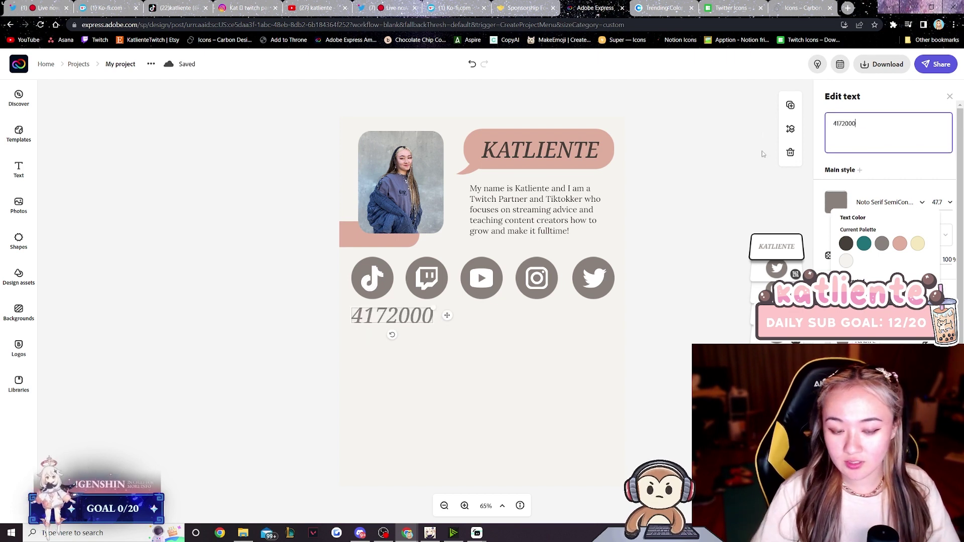
key("BackSpace")
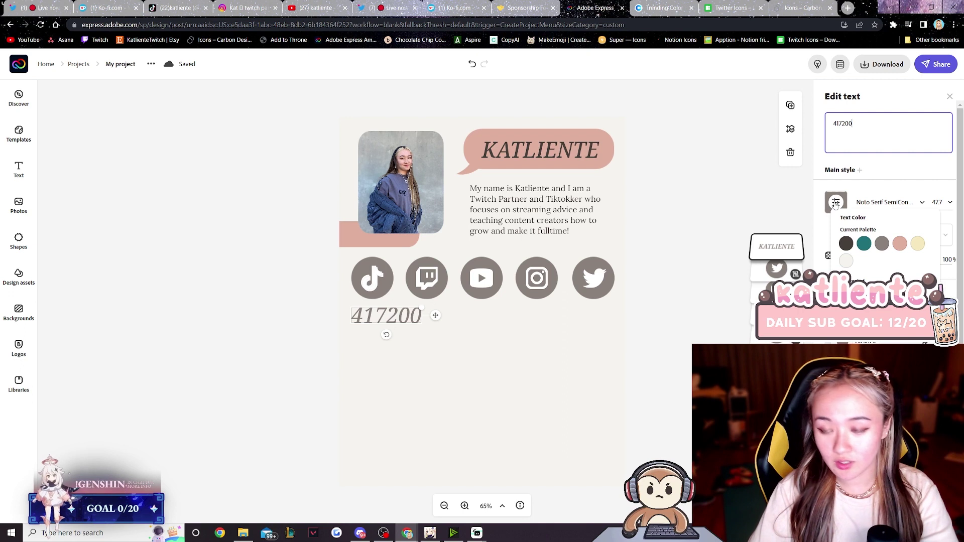
key("ctrl+a")
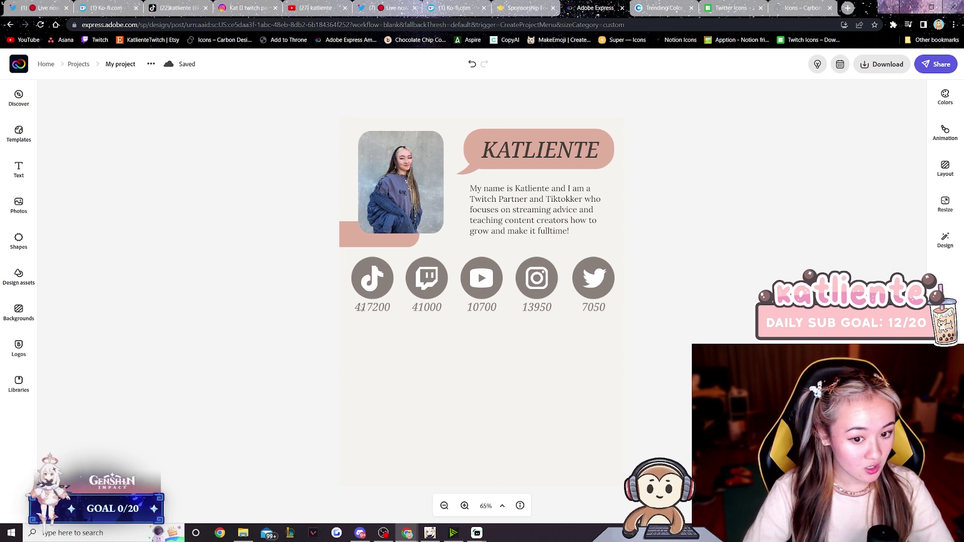
left_click(355, 239)
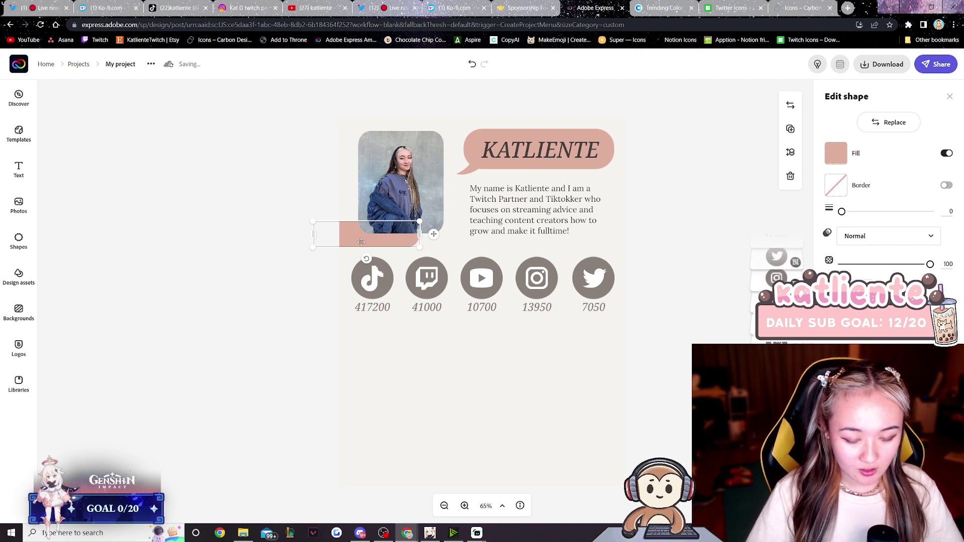
Duplicate the pink heading strip and add a 3.3M analytics figure at font size 36
key("ctrl+v")
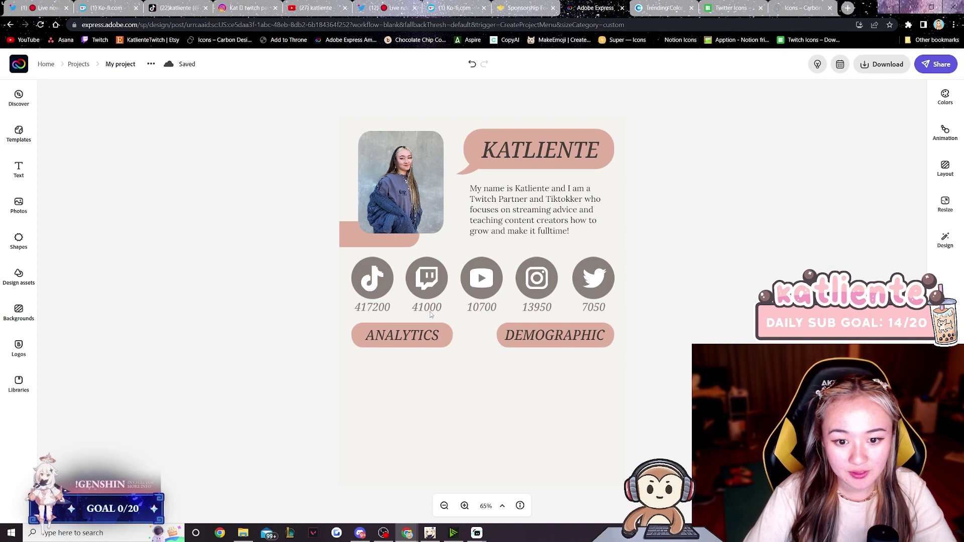
left_click_drag(420, 312, 366, 376)
double_click(371, 373)
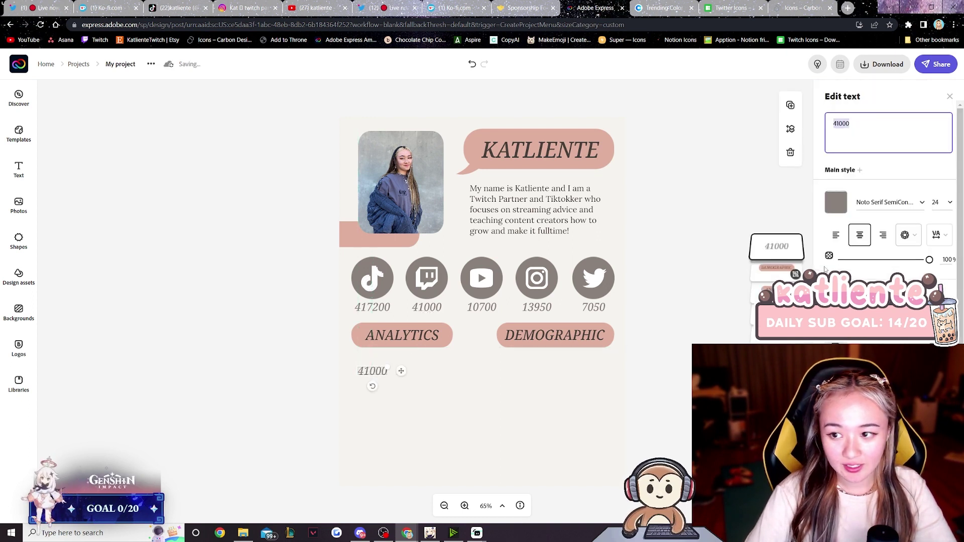
type("3.3M")
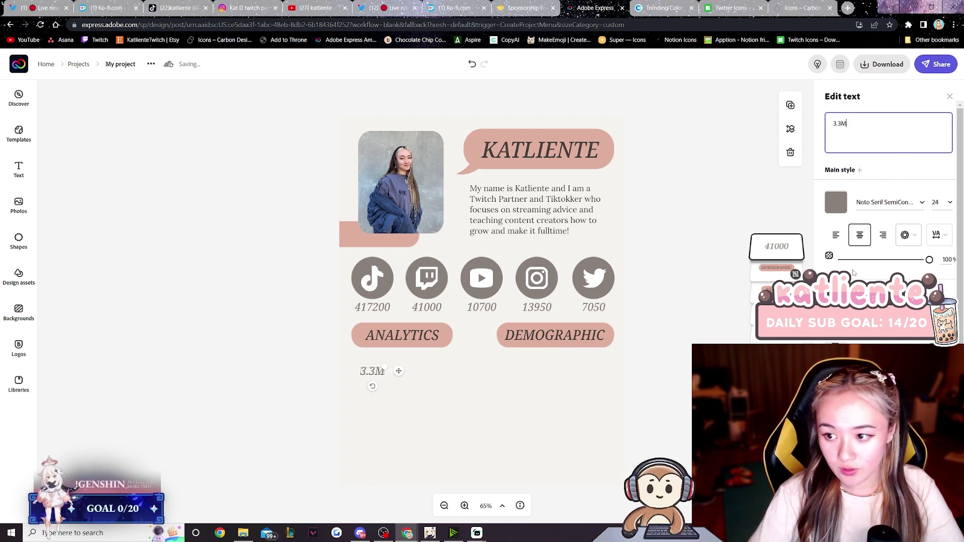
left_click(947, 203)
left_click(934, 260)
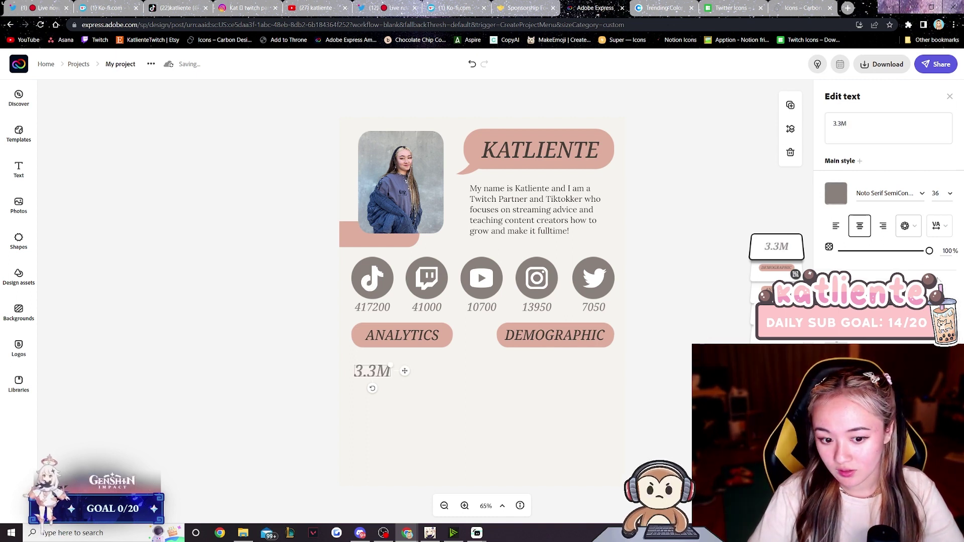
left_click(950, 194)
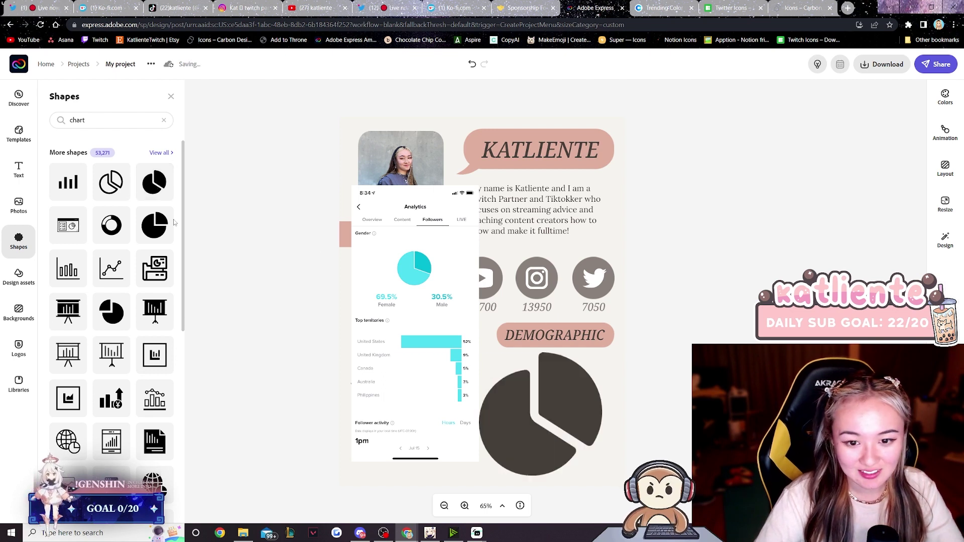
left_click_drag(525, 378, 519, 378)
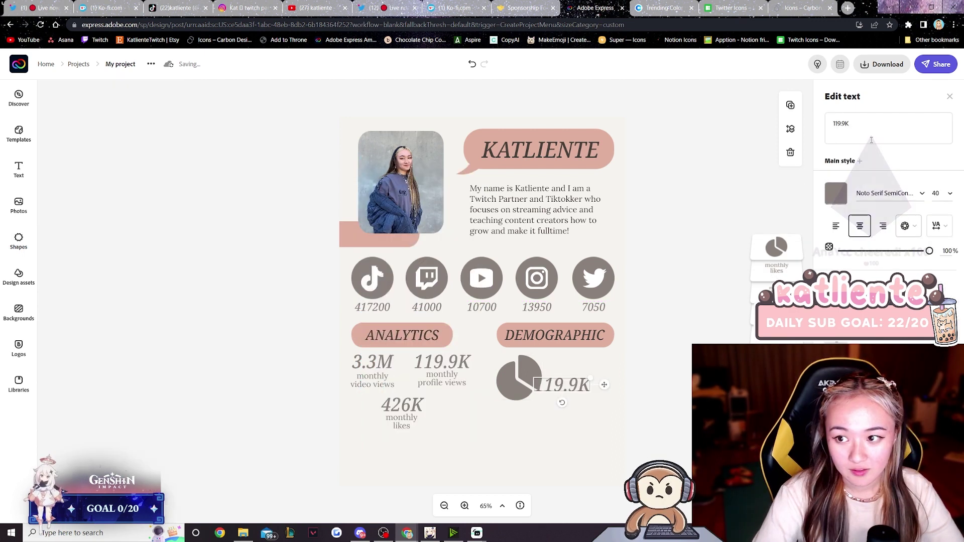
Copy the 119.9K figure beside the pie chart, then duplicate the KATLIENTE name bubble to the page bottom
left_click_drag(854, 123, 805, 122)
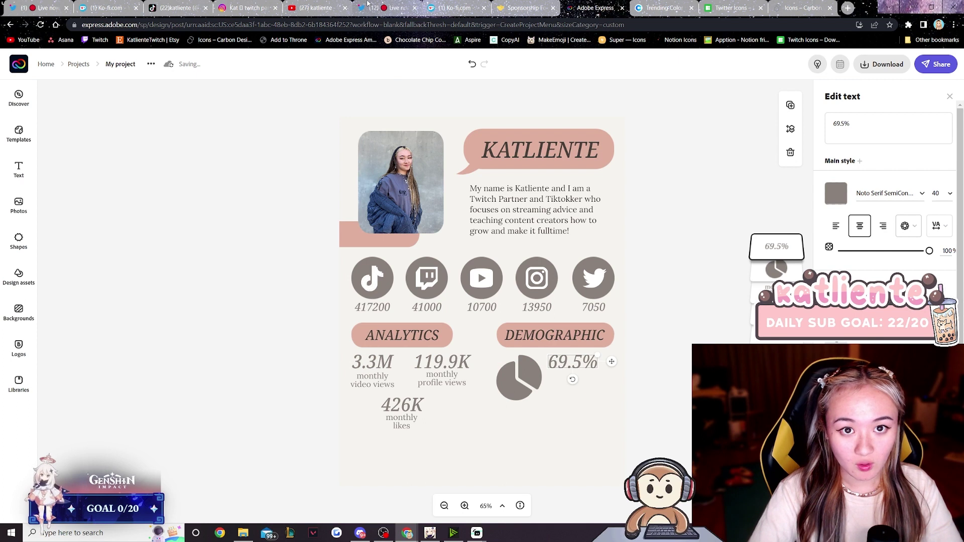
left_click(386, 8)
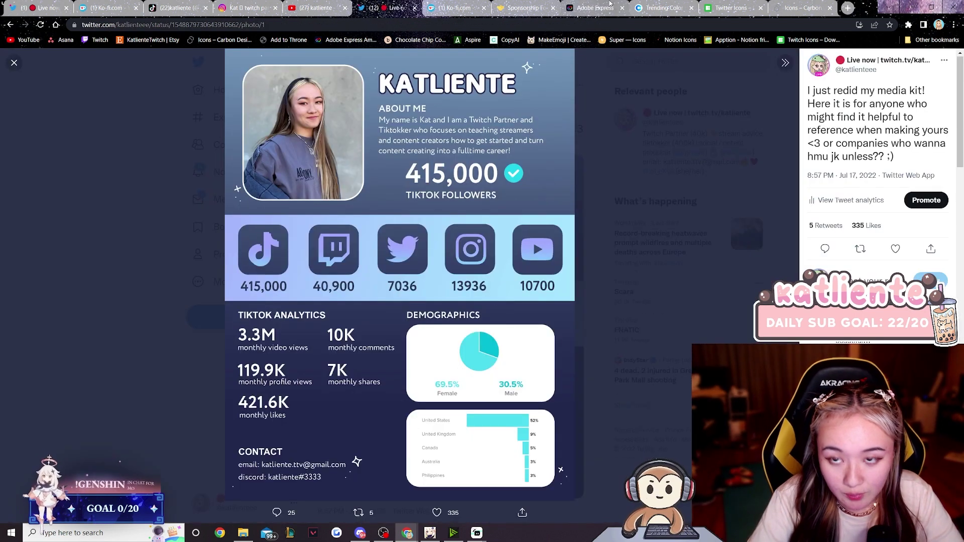
left_click(594, 8)
left_click(472, 156)
left_click_drag(473, 157, 480, 163)
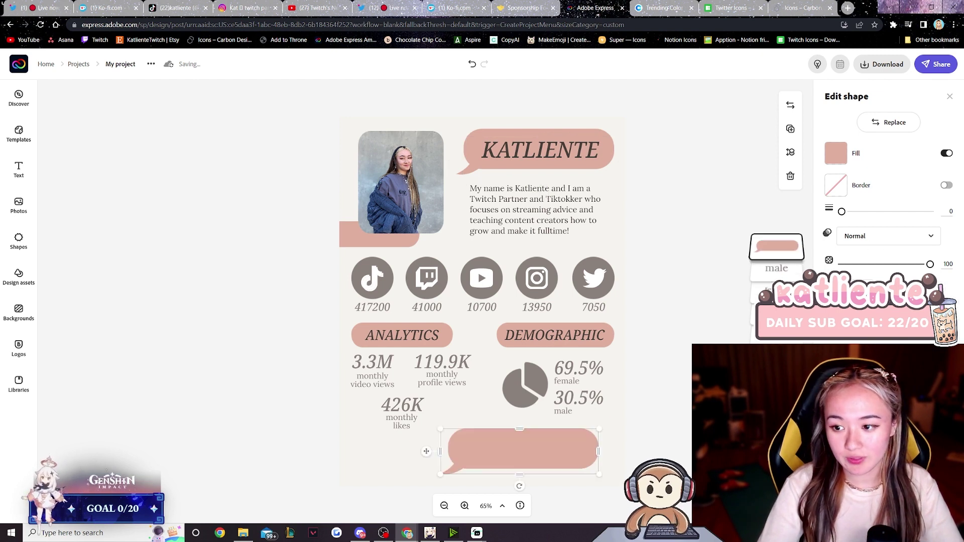
Flip the bottom pink bubble horizontally and resize it to fit the contact area
left_click(855, 291)
left_click_drag(445, 453, 490, 454)
left_click_drag(554, 454, 575, 459)
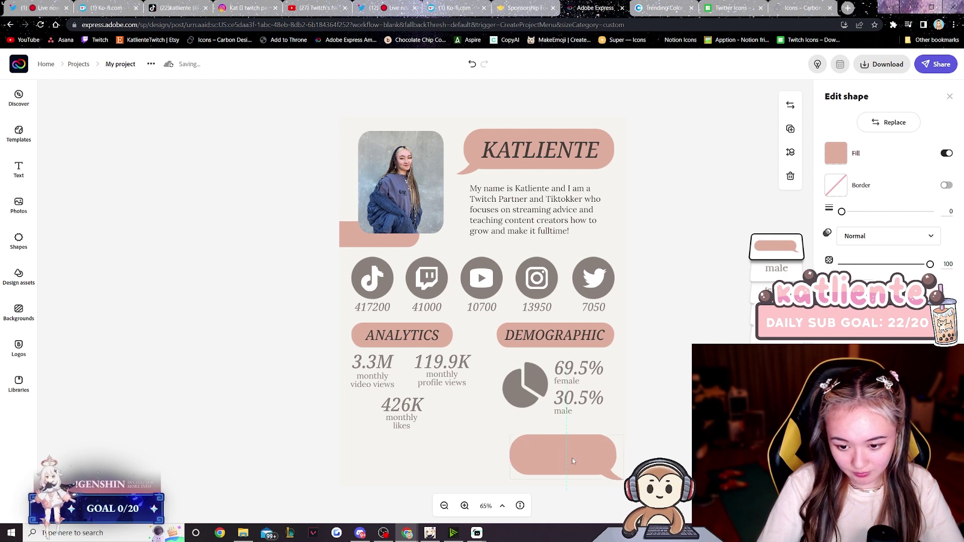
left_click_drag(509, 456, 492, 456)
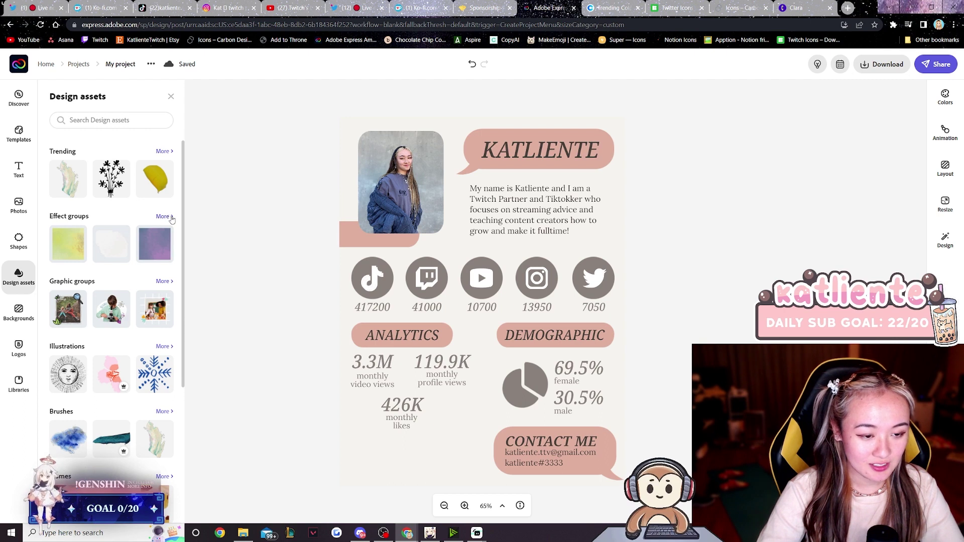
Place a torn paper texture along the page bottom, enlarged and positioned behind the contact bubble
scroll(100, 251, "down", 8)
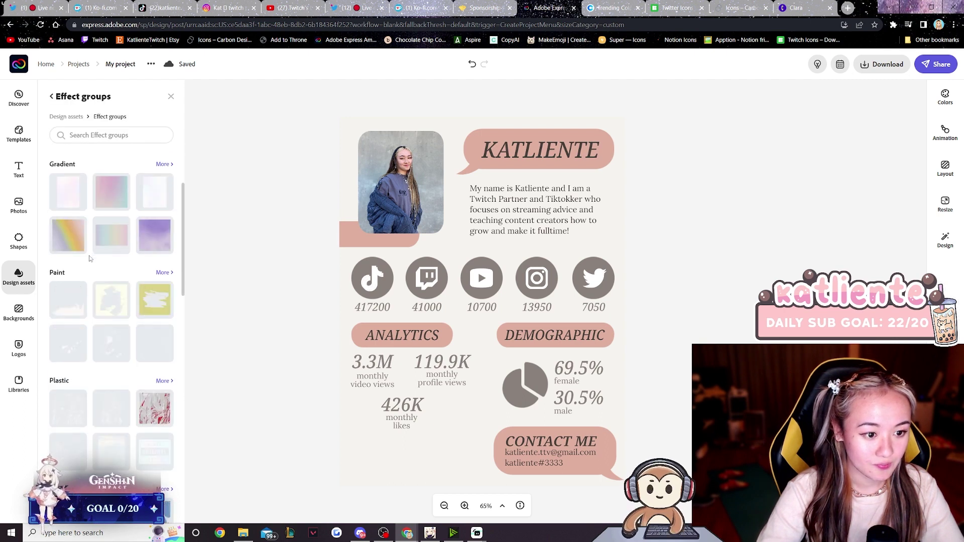
scroll(93, 259, "down", 5)
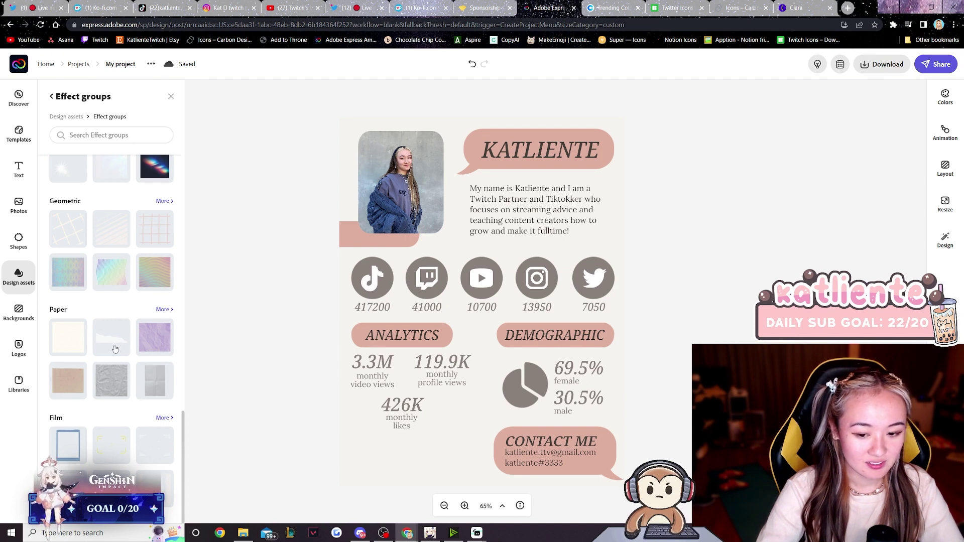
left_click_drag(374, 419, 358, 470)
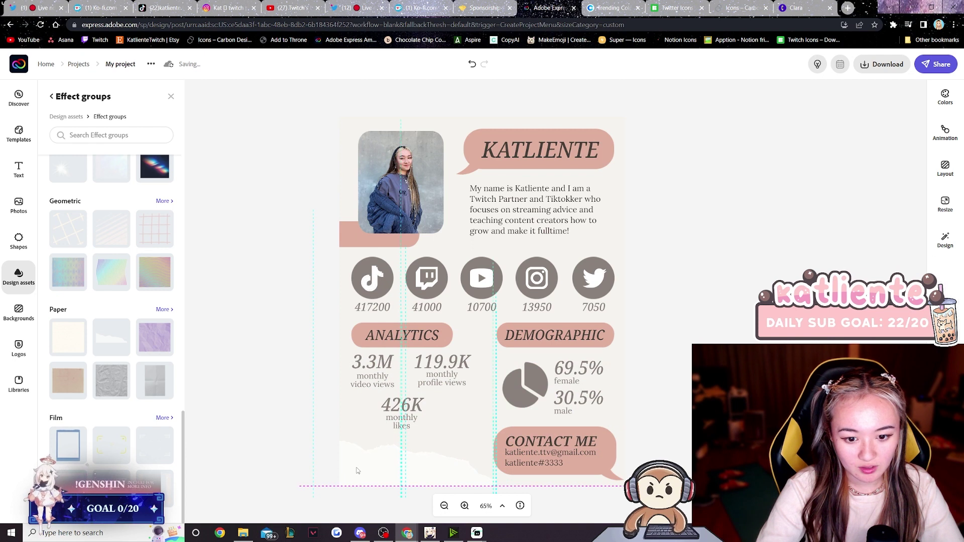
left_click(450, 469)
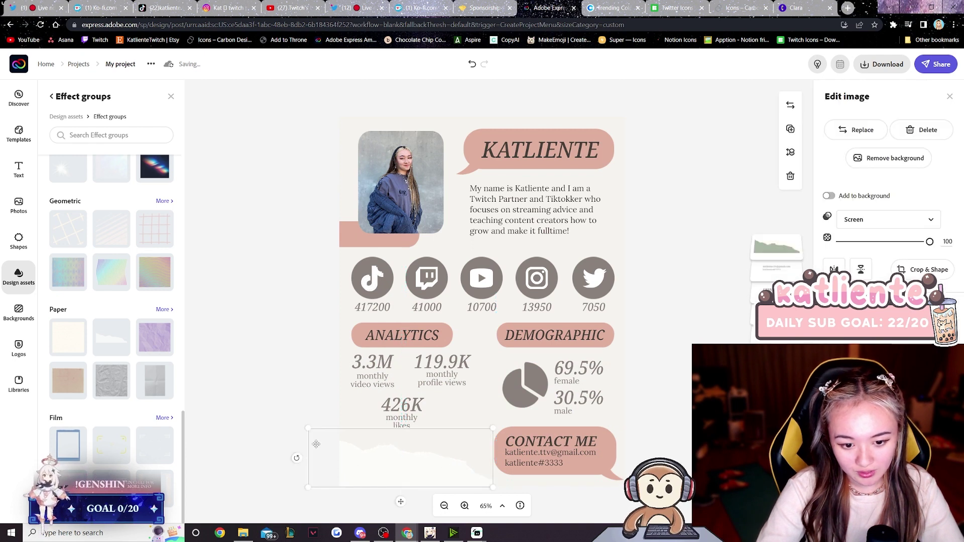
left_click_drag(316, 445, 221, 393)
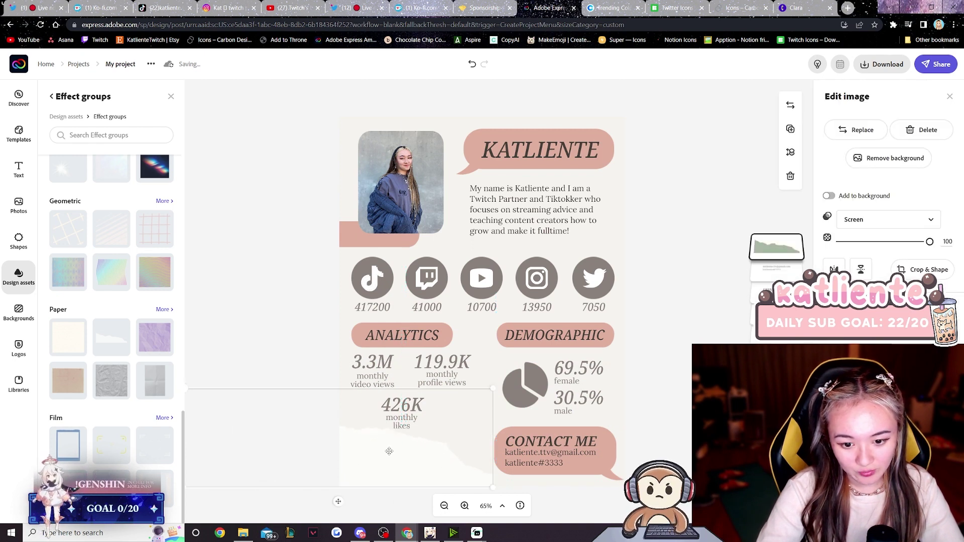
left_click_drag(389, 451, 505, 462)
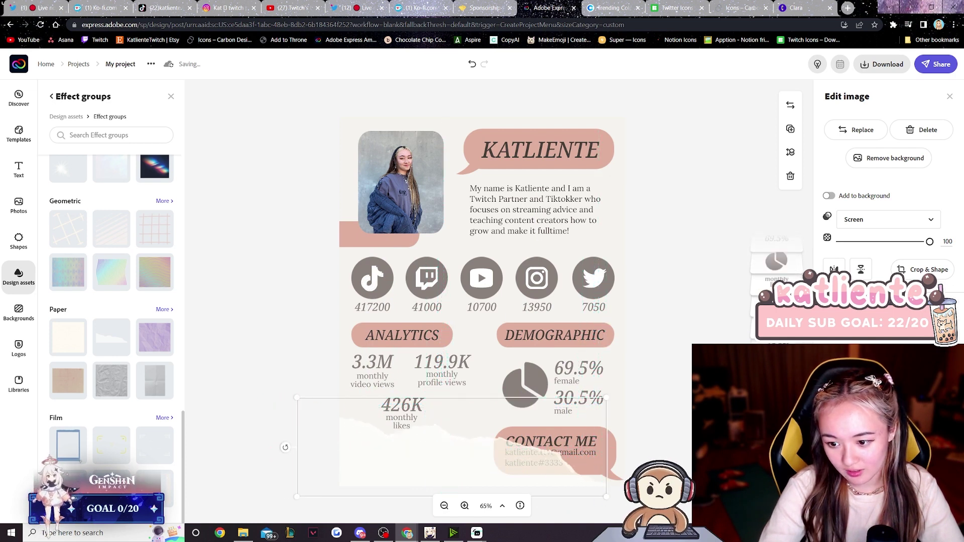
left_click_drag(425, 460, 425, 470)
left_click(699, 285)
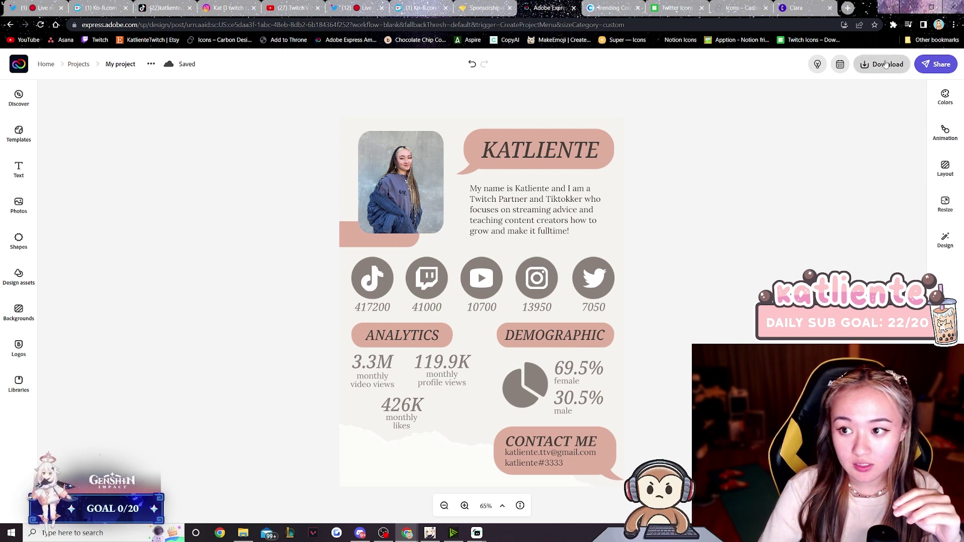
Bring up the Share menu for the finished media kit
left_click(928, 65)
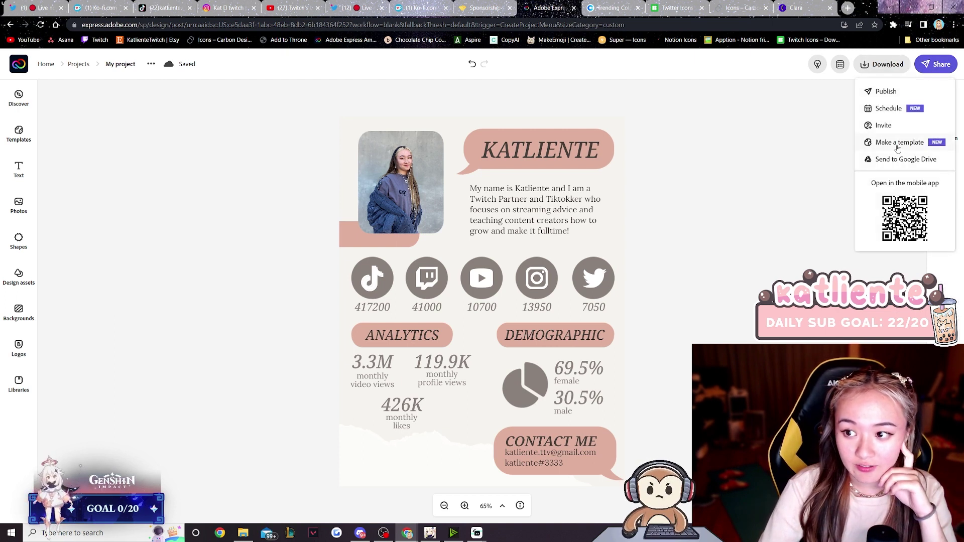
Save the project as template 'Kat's Media Kit Template' in a newly created library
left_click(897, 143)
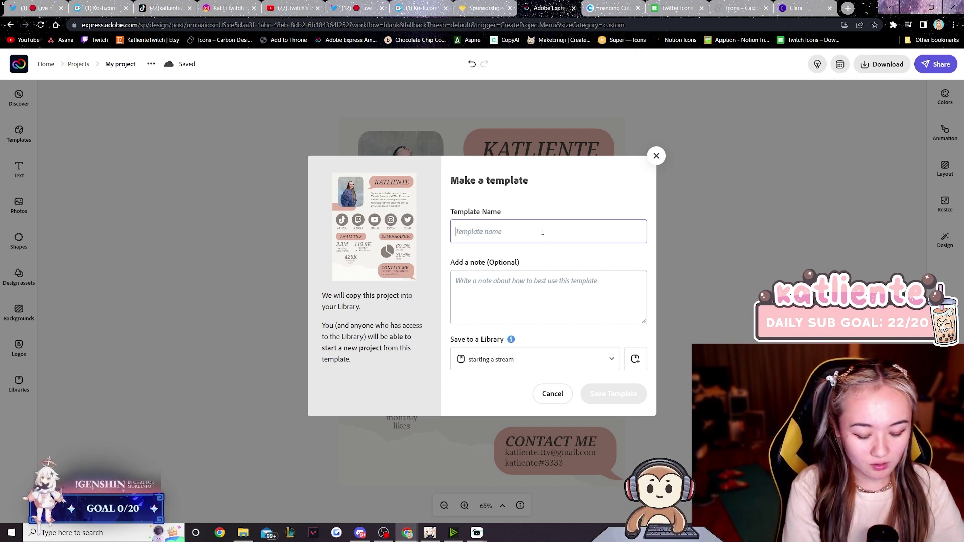
type("Kat's Media K")
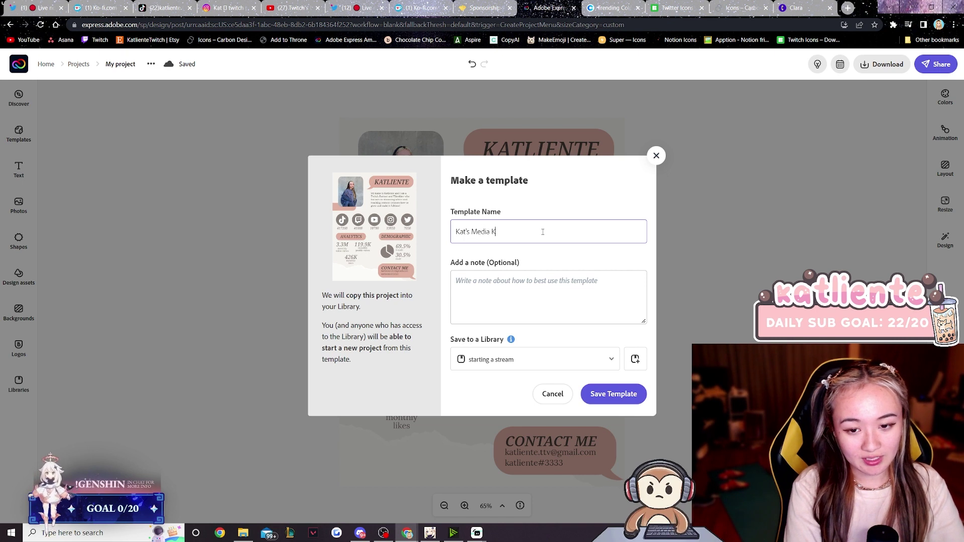
type("it Template")
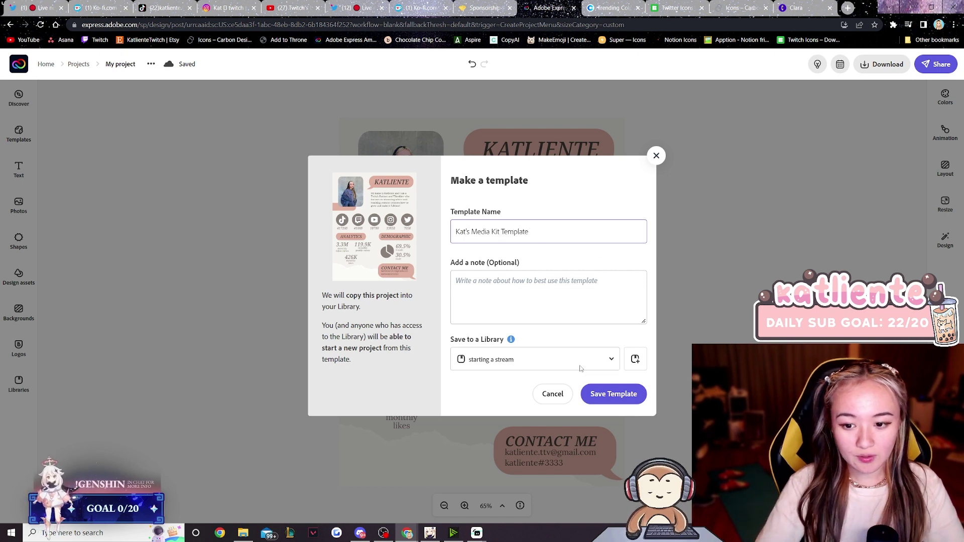
left_click(581, 365)
left_click(634, 359)
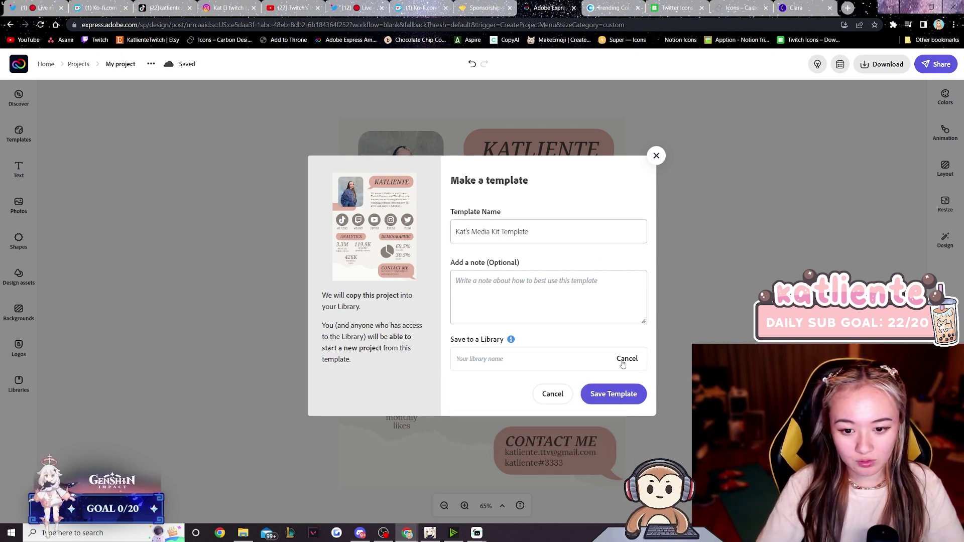
left_click(622, 390)
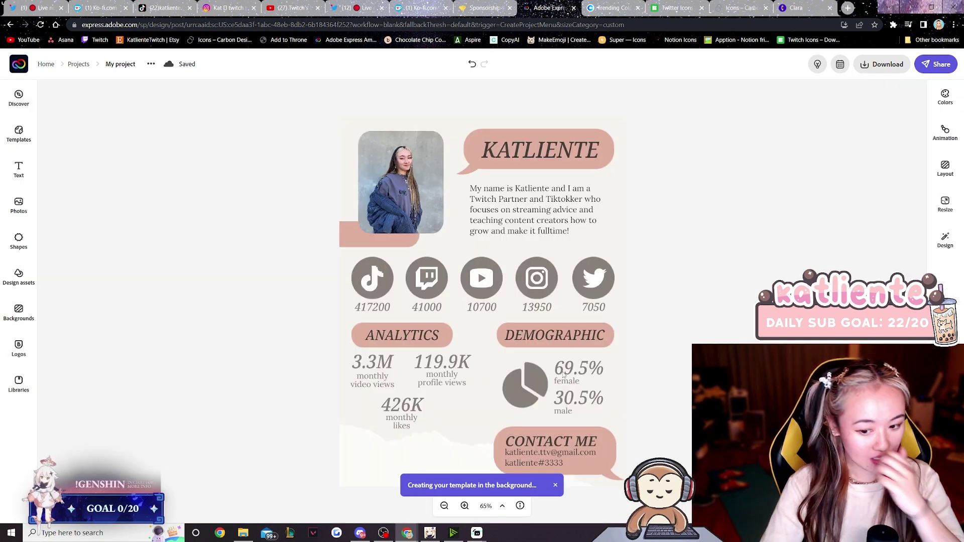